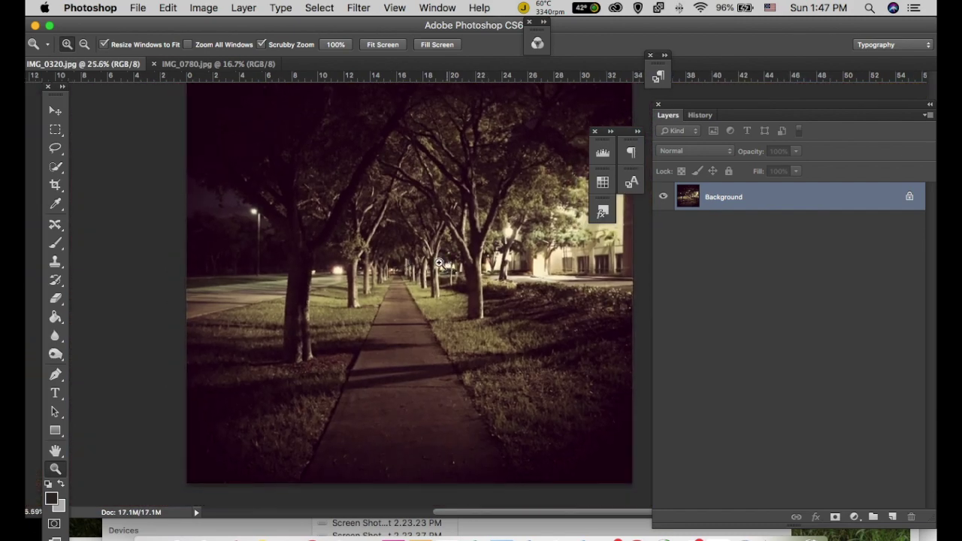
# Step: Apply Smart Sharpen to the night street photo with amount 79%, radius 1.9 px and Gaussian Blur removal
pyautogui.click(371, 9)
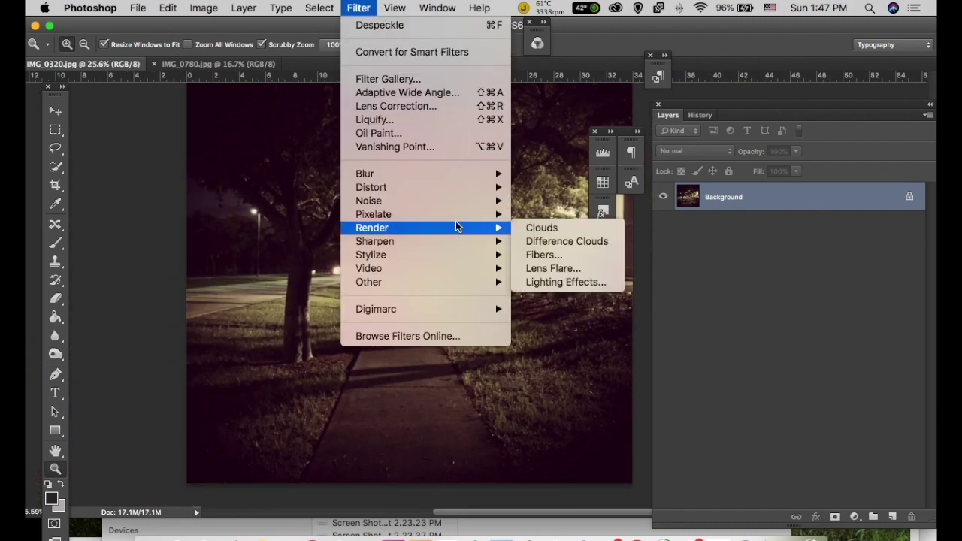
pyautogui.moveTo(456, 242)
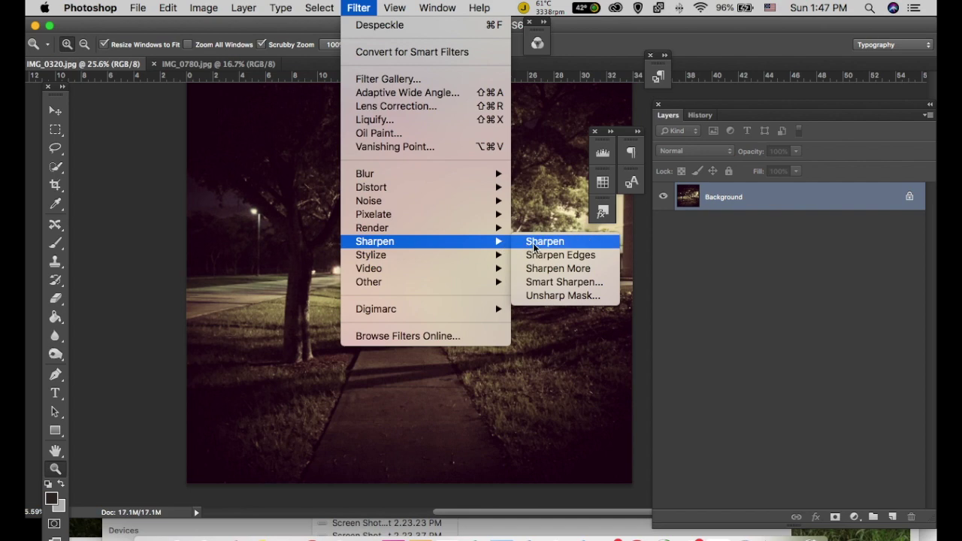
pyautogui.click(540, 283)
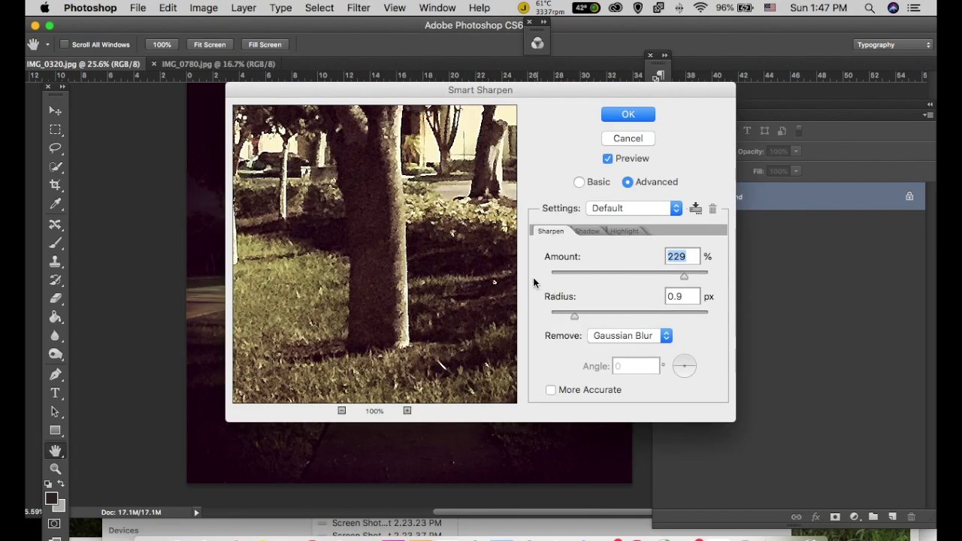
pyautogui.click(342, 410)
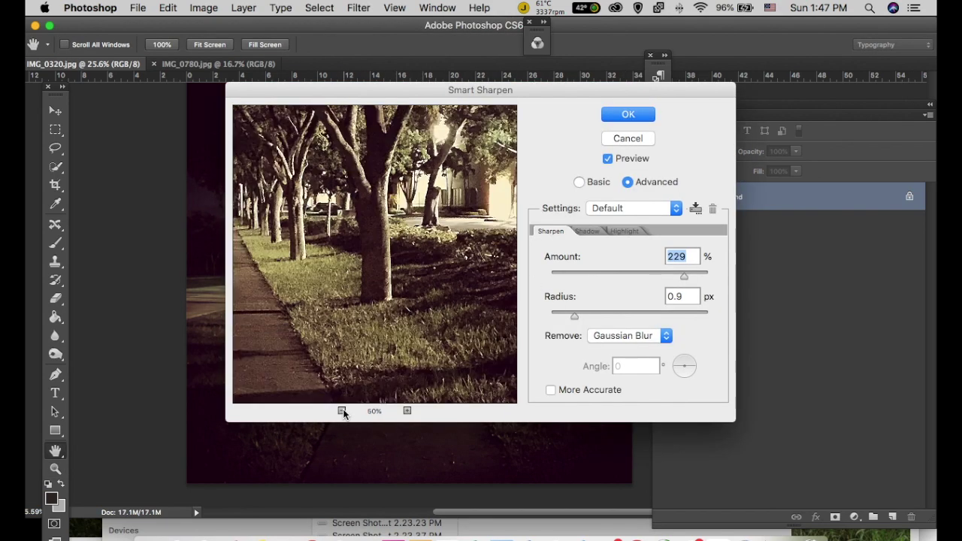
pyautogui.click(408, 411)
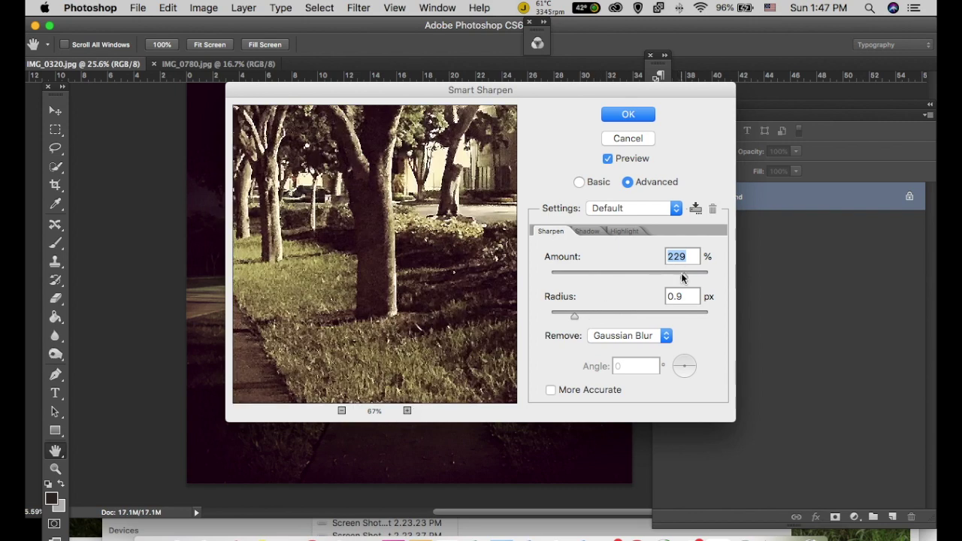
pyautogui.moveTo(648, 274); pyautogui.dragTo(616, 275)
pyautogui.moveTo(574, 315)
pyautogui.mouseDown()
pyautogui.moveTo(627, 321)
pyautogui.moveTo(582, 315)
pyautogui.mouseUp()
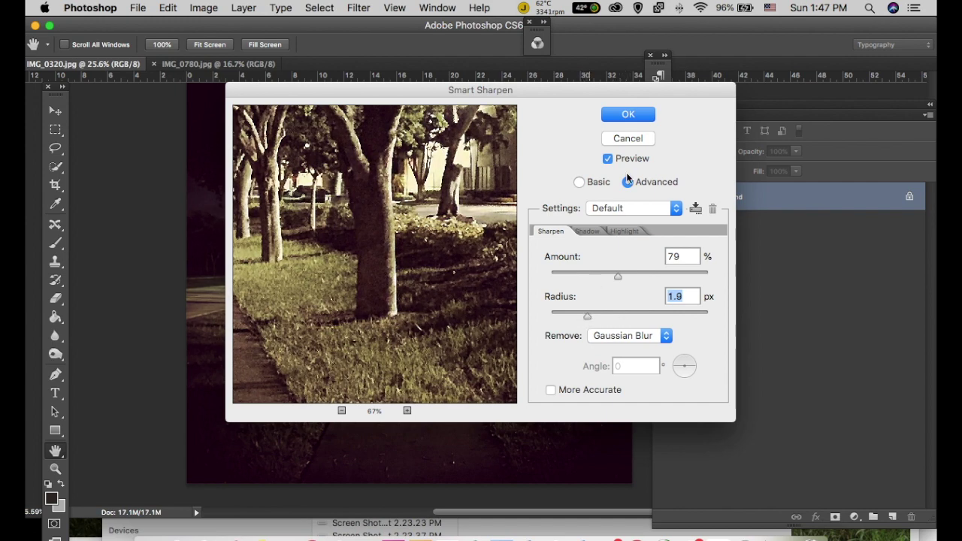
pyautogui.click(618, 115)
pyautogui.press('z')
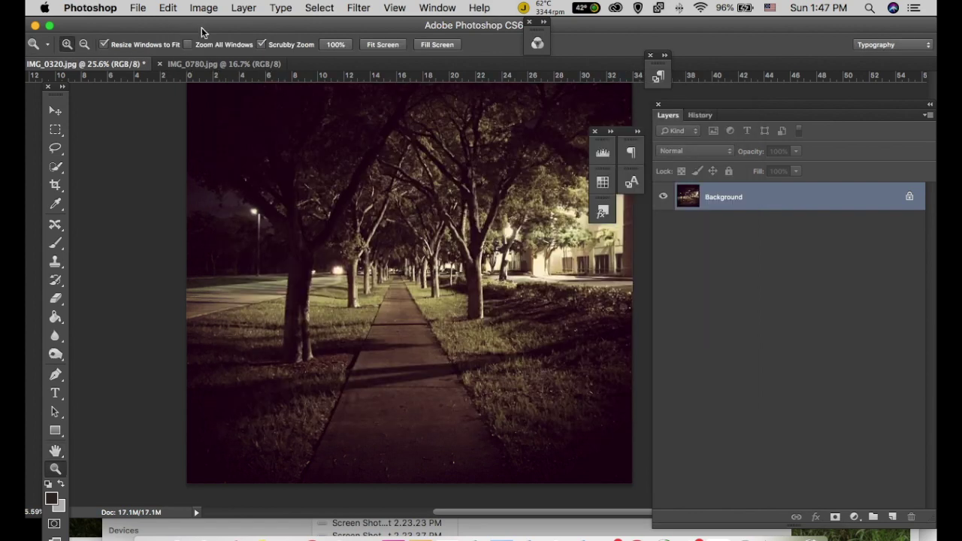
# Step: Reduce the photo's noise with the Despeckle filter
pyautogui.click(358, 8)
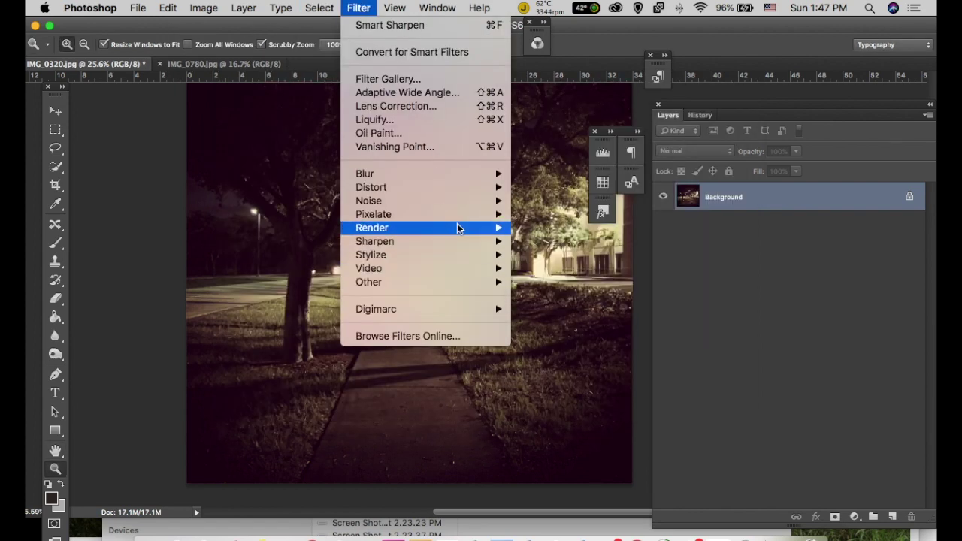
pyautogui.moveTo(453, 228)
pyautogui.moveTo(454, 200)
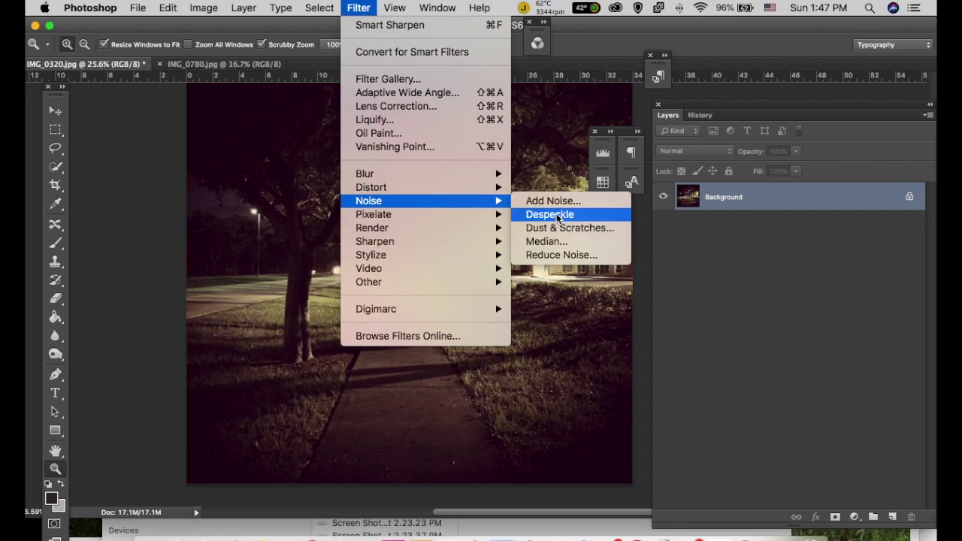
pyautogui.click(551, 216)
# Step: Compare the original IMG_0320.jpg snapshot with the Despeckle history state at closer zoom
pyautogui.moveTo(546, 286); pyautogui.dragTo(554, 311)
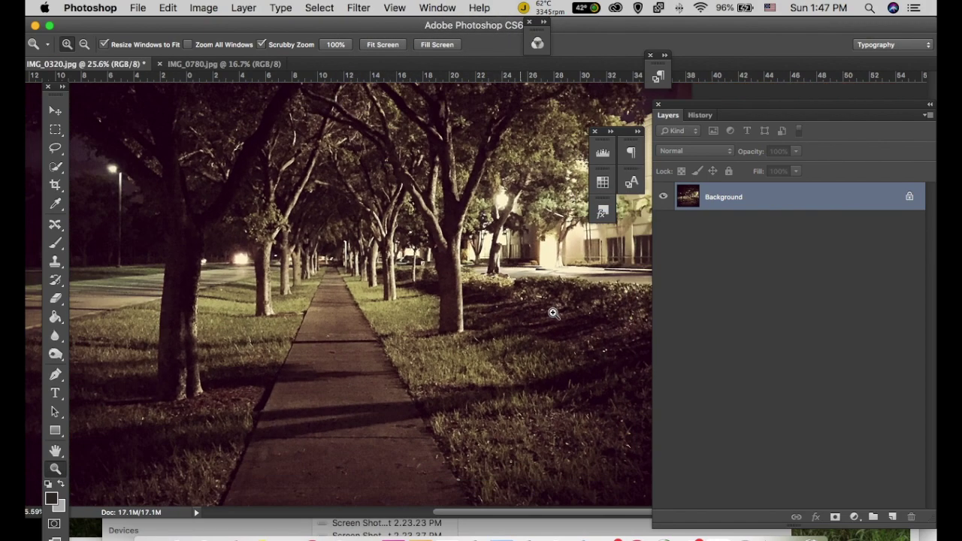
pyautogui.click(700, 116)
pyautogui.click(702, 142)
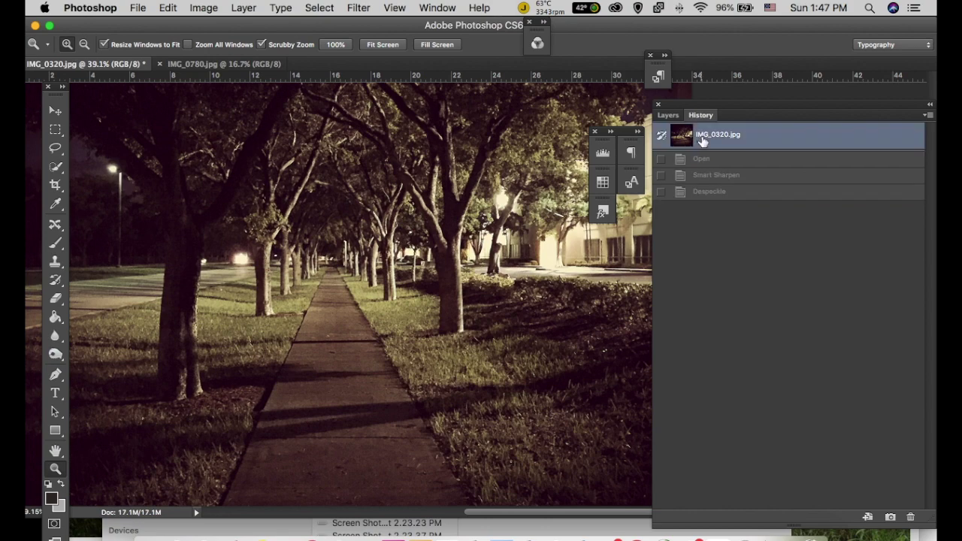
pyautogui.click(711, 193)
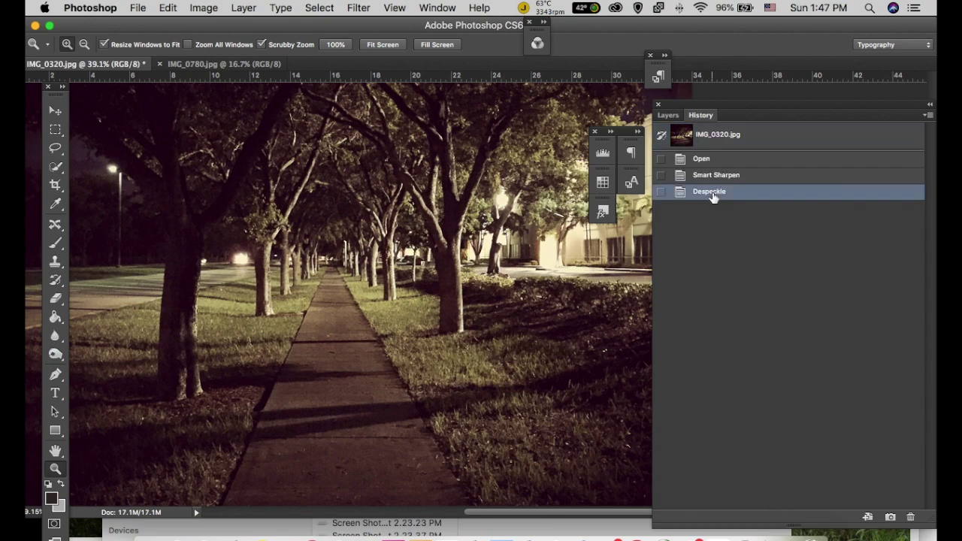
pyautogui.moveTo(346, 302); pyautogui.dragTo(312, 282)
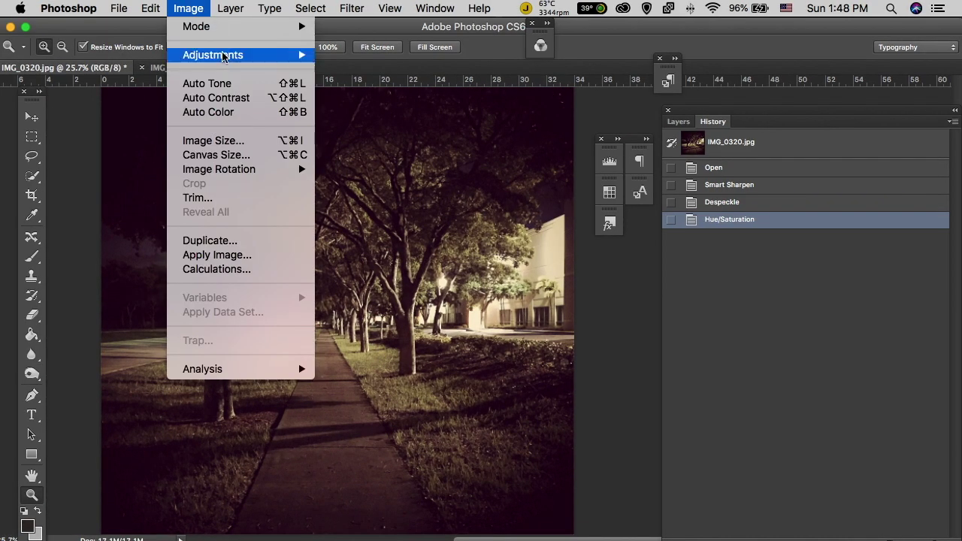
# Step: Apply a midtone Color Balance with cyan-red -11, magenta-green +7 and yellow-blue -5, preserving luminosity
pyautogui.moveTo(225, 55)
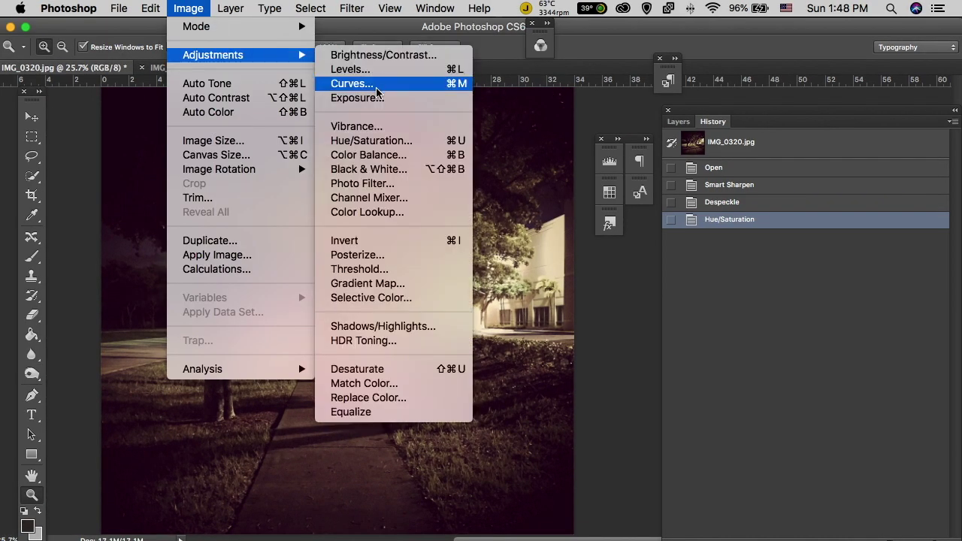
pyautogui.click(366, 154)
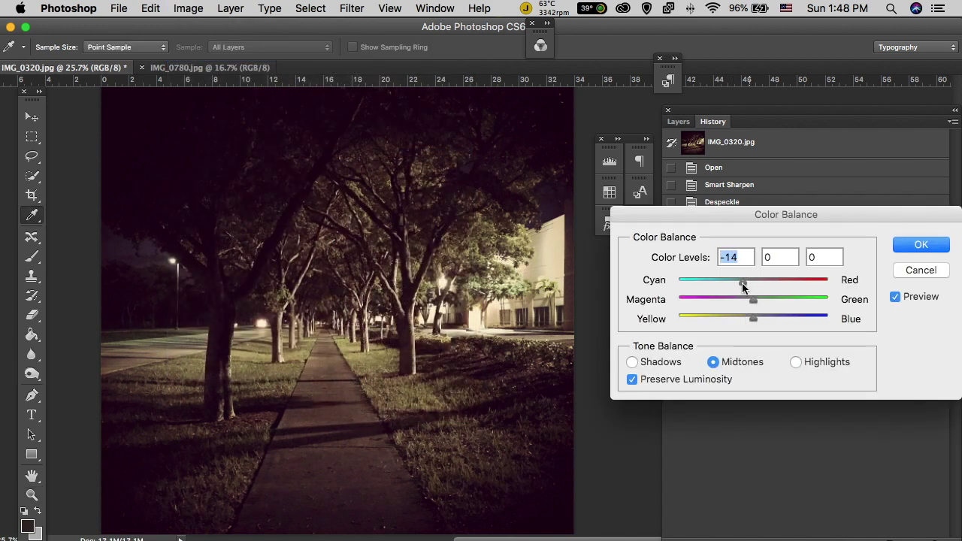
pyautogui.moveTo(743, 283); pyautogui.dragTo(749, 320)
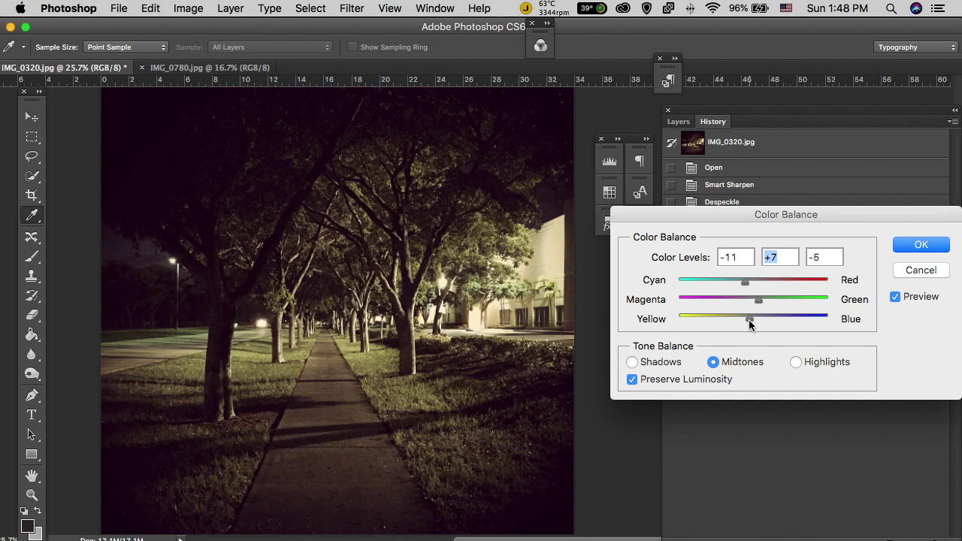
pyautogui.click(749, 322)
pyautogui.click(909, 245)
pyautogui.press('z')
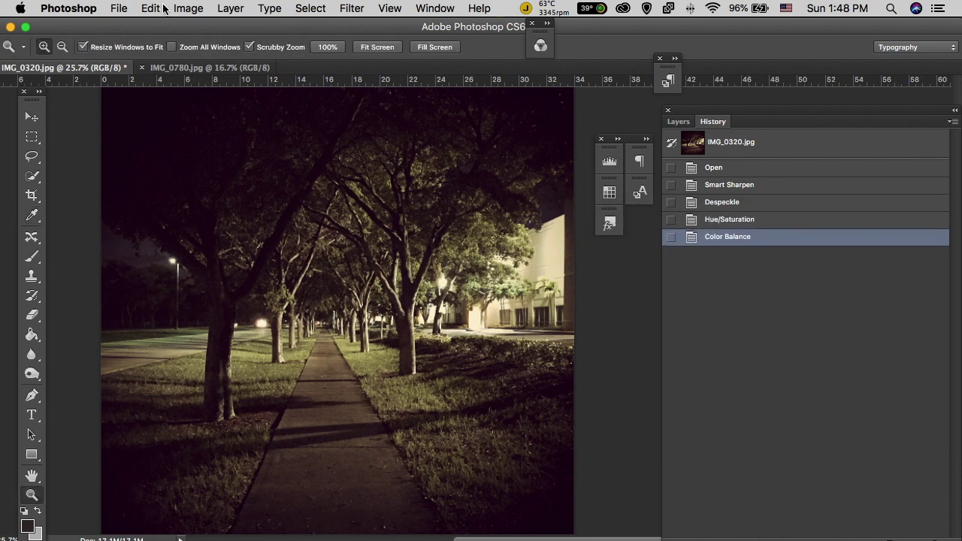
# Step: Brighten the photo with an Exposure adjustment of about +0.49, keeping offset and gamma at default
pyautogui.click(187, 8)
pyautogui.moveTo(248, 55)
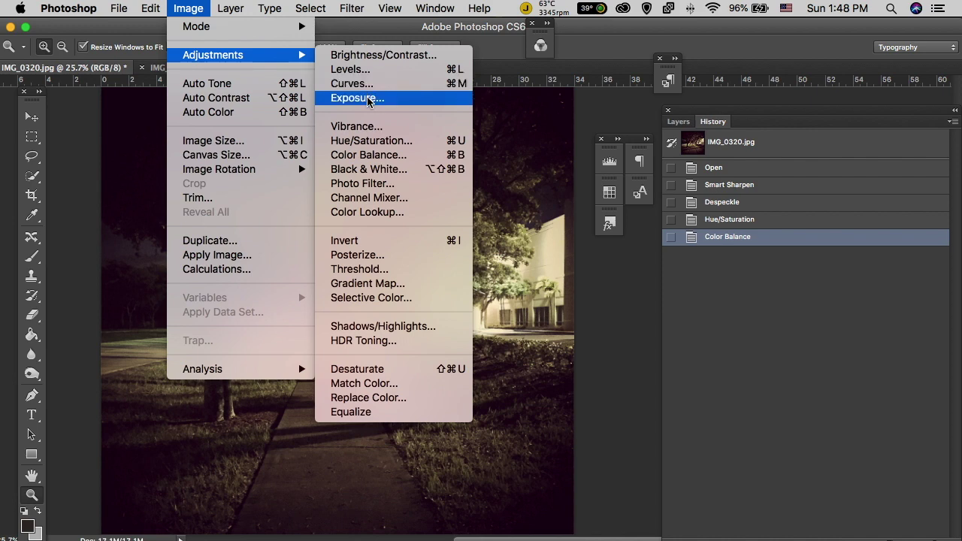
pyautogui.click(357, 97)
pyautogui.moveTo(645, 270); pyautogui.dragTo(650, 271)
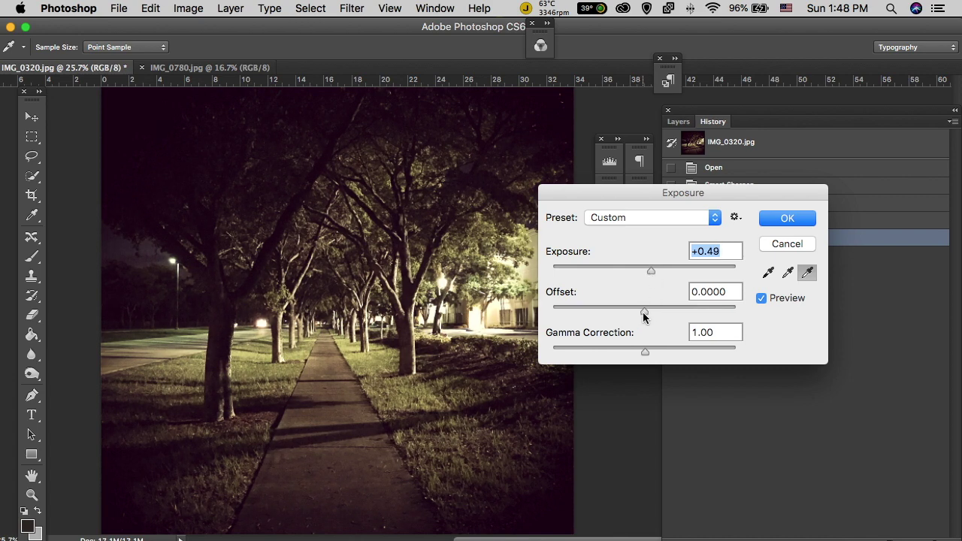
pyautogui.moveTo(651, 272)
pyautogui.mouseDown()
pyautogui.moveTo(669, 272)
pyautogui.moveTo(650, 272)
pyautogui.mouseUp()
pyautogui.press('Return')
# Step: Shape the RGB curve into an S with a lowered shadow point, an upper-midtone anchor and a highlight point at input 196, output 216
pyautogui.click(187, 9)
pyautogui.moveTo(289, 57)
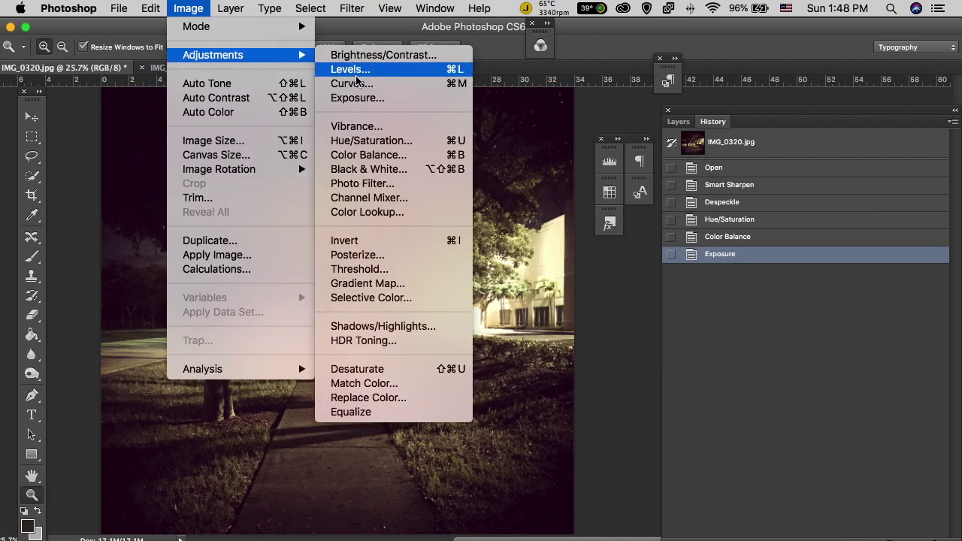
pyautogui.click(380, 85)
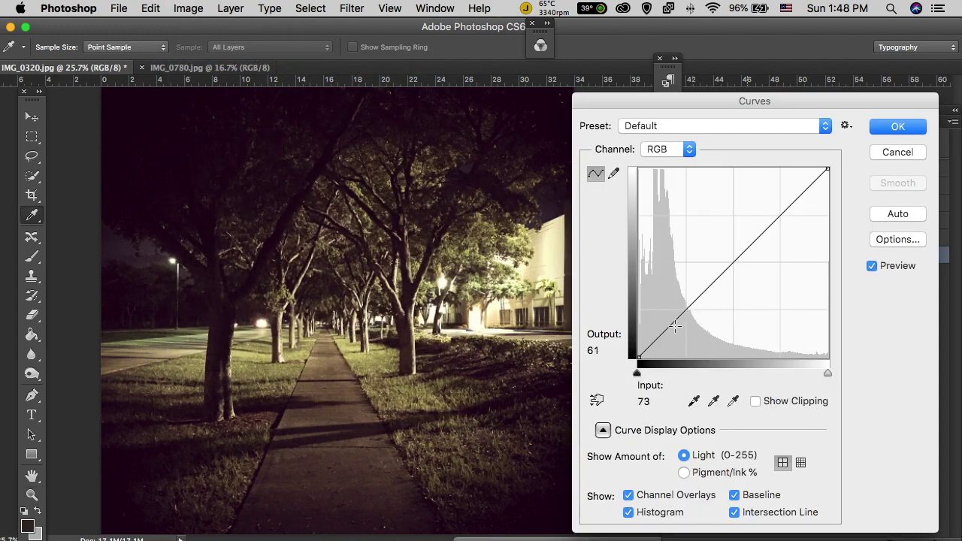
pyautogui.click(674, 326)
pyautogui.moveTo(676, 326); pyautogui.dragTo(675, 326)
pyautogui.moveTo(777, 219)
pyautogui.mouseDown()
pyautogui.moveTo(777, 231)
pyautogui.moveTo(777, 211)
pyautogui.mouseUp()
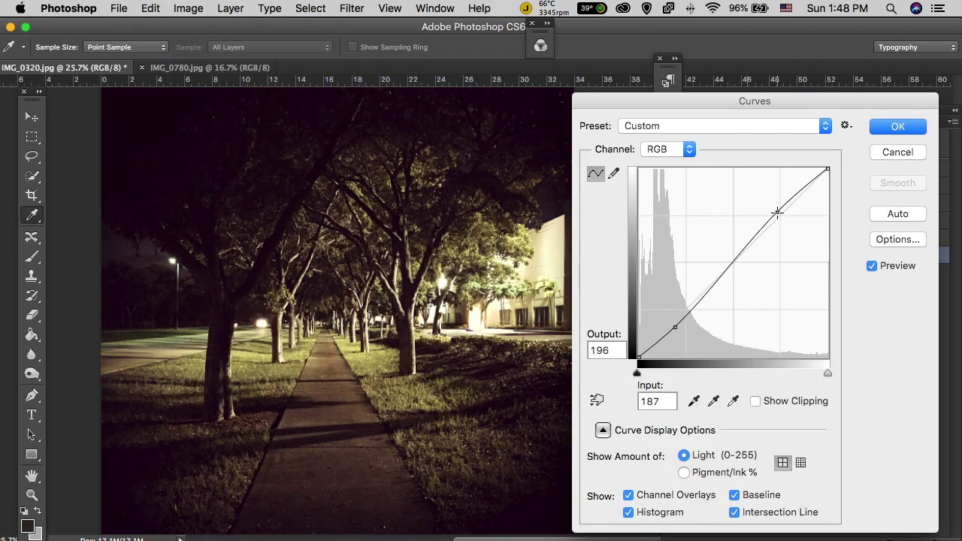
pyautogui.click(740, 252)
pyautogui.moveTo(740, 252); pyautogui.dragTo(740, 253)
pyautogui.moveTo(777, 211); pyautogui.dragTo(783, 197)
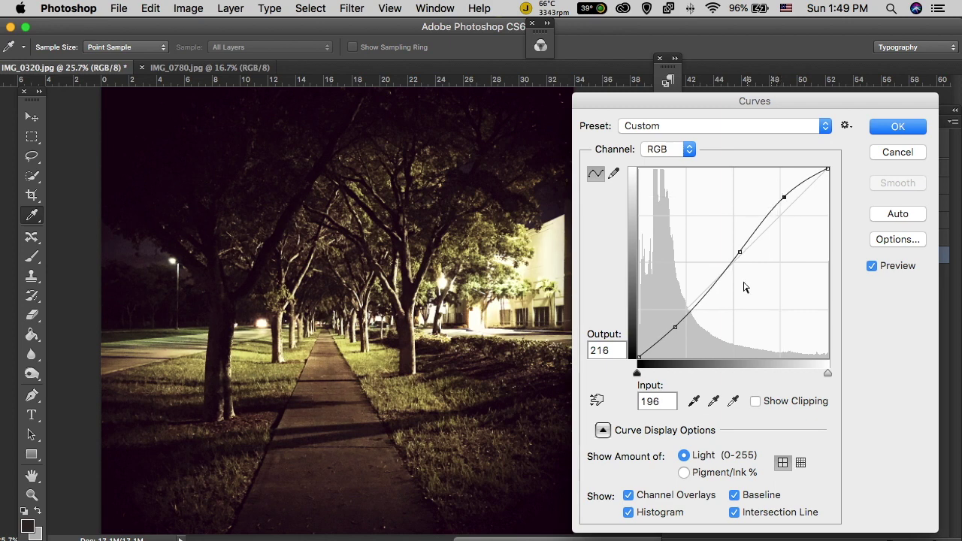
# Step: Anchor the curve's lower midtones, pull the shadow point further down and apply the Curves adjustment
pyautogui.click(704, 292)
pyautogui.moveTo(662, 333); pyautogui.dragTo(664, 338)
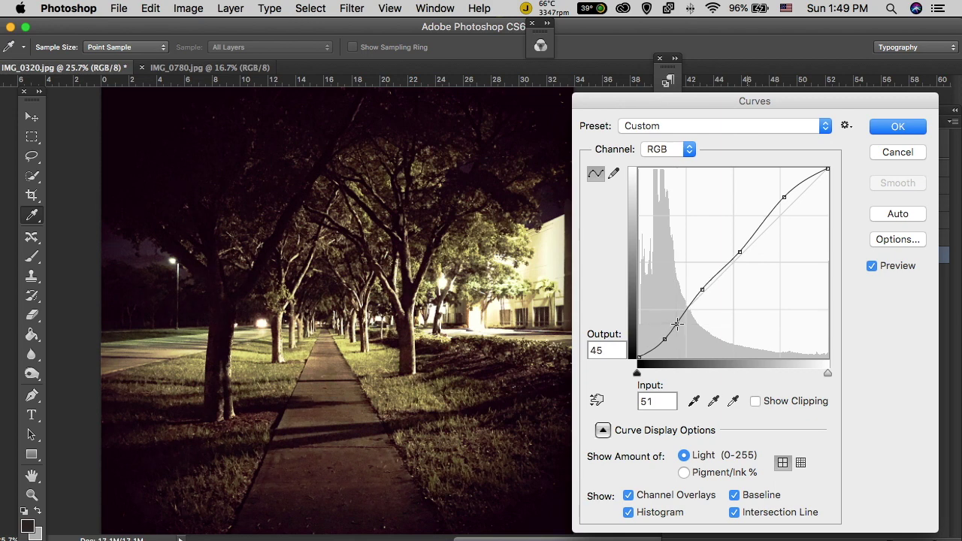
pyautogui.click(678, 324)
pyautogui.click(897, 127)
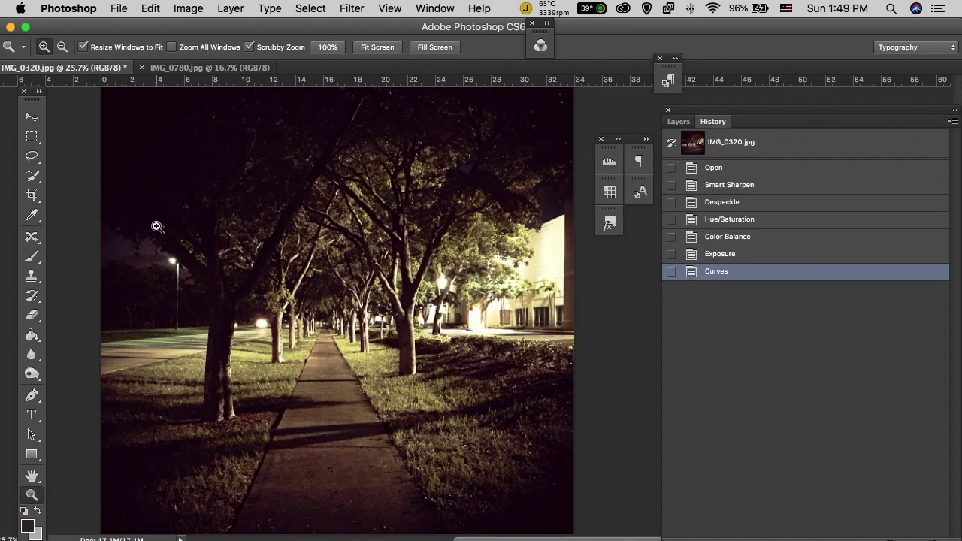
# Step: Apply Shadows/Highlights with the shadows amount at 3% and a slight highlights amount
pyautogui.click(150, 7)
pyautogui.moveTo(188, 8)
pyautogui.moveTo(223, 55)
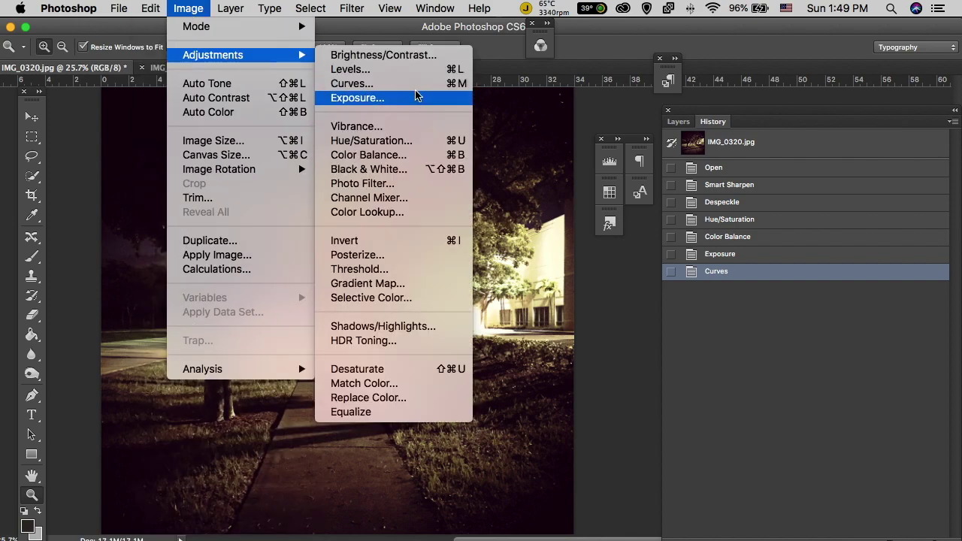
pyautogui.click(383, 325)
pyautogui.moveTo(696, 252); pyautogui.dragTo(663, 256)
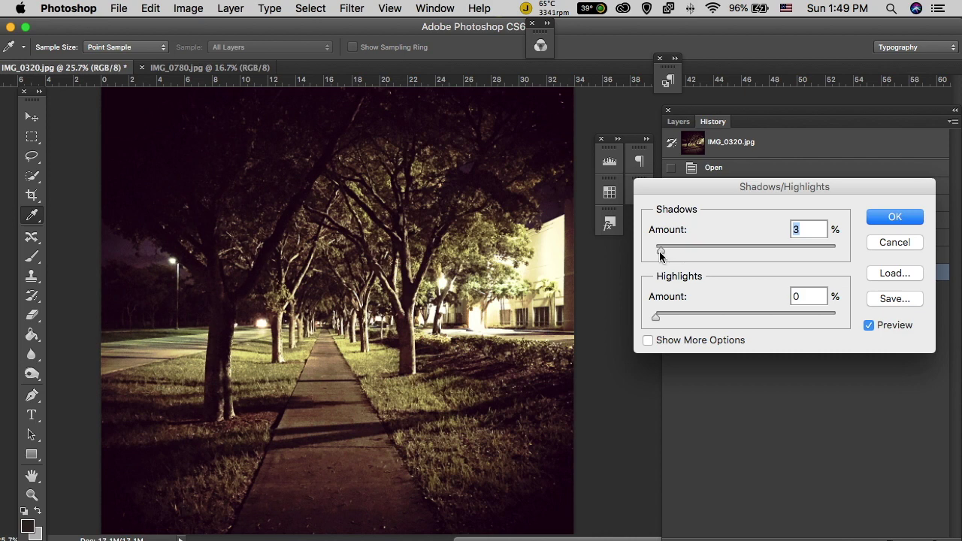
pyautogui.moveTo(659, 315)
pyautogui.mouseDown()
pyautogui.moveTo(665, 321)
pyautogui.moveTo(651, 321)
pyautogui.moveTo(660, 318)
pyautogui.mouseUp()
pyautogui.click(918, 216)
pyautogui.press('z')
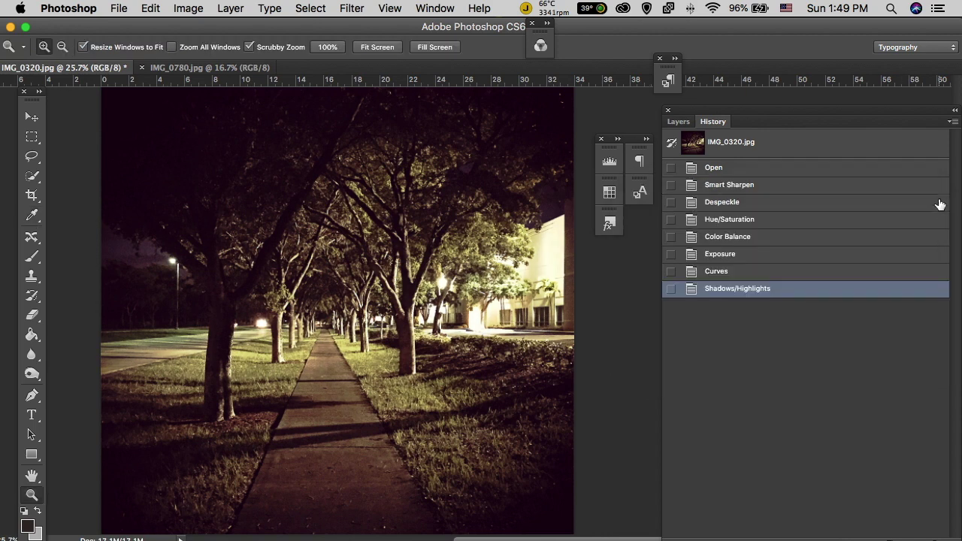
# Step: Crop the photo to a rectangular marquee drawn slightly inside its edges, then clear the selection
pyautogui.click(32, 139)
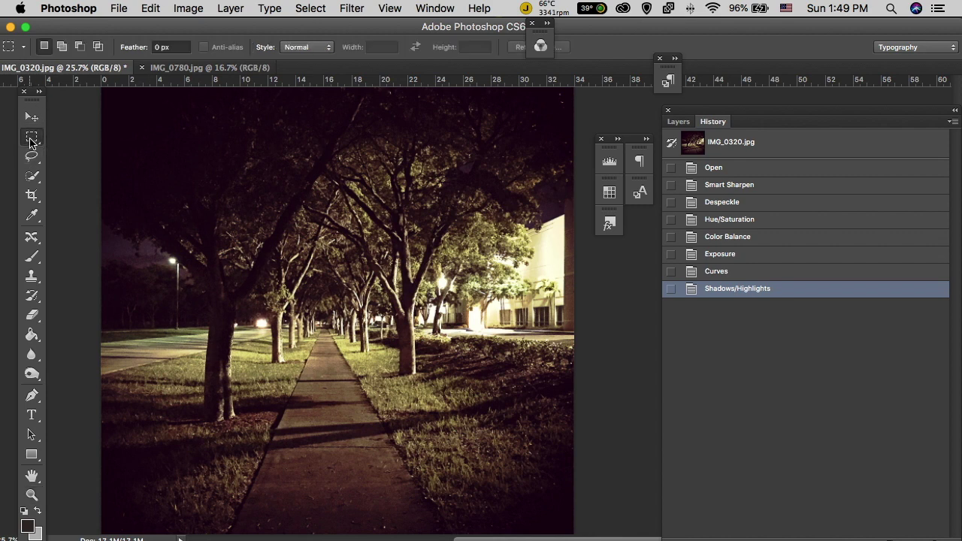
pyautogui.moveTo(120, 111); pyautogui.dragTo(539, 410)
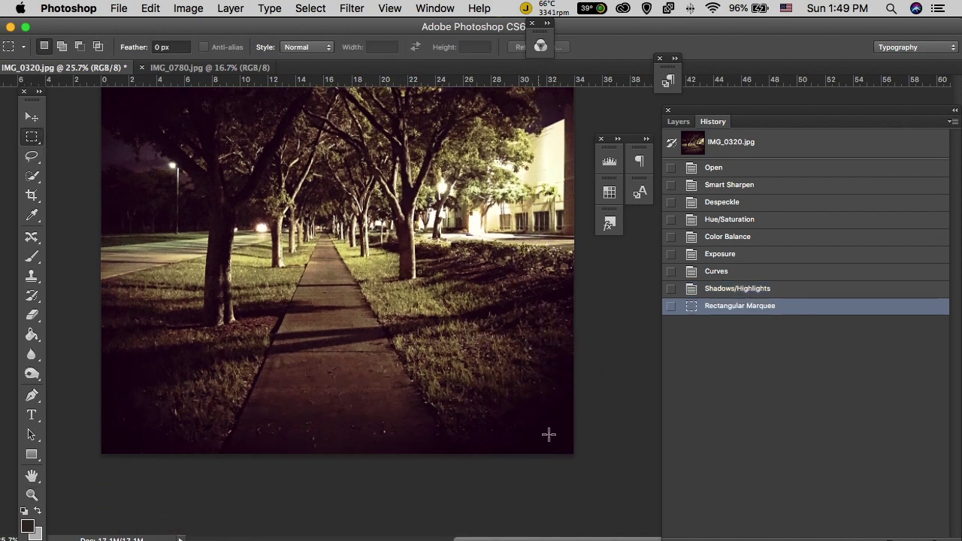
pyautogui.scroll(5, 547, 433)
pyautogui.scroll(-5, 547, 434)
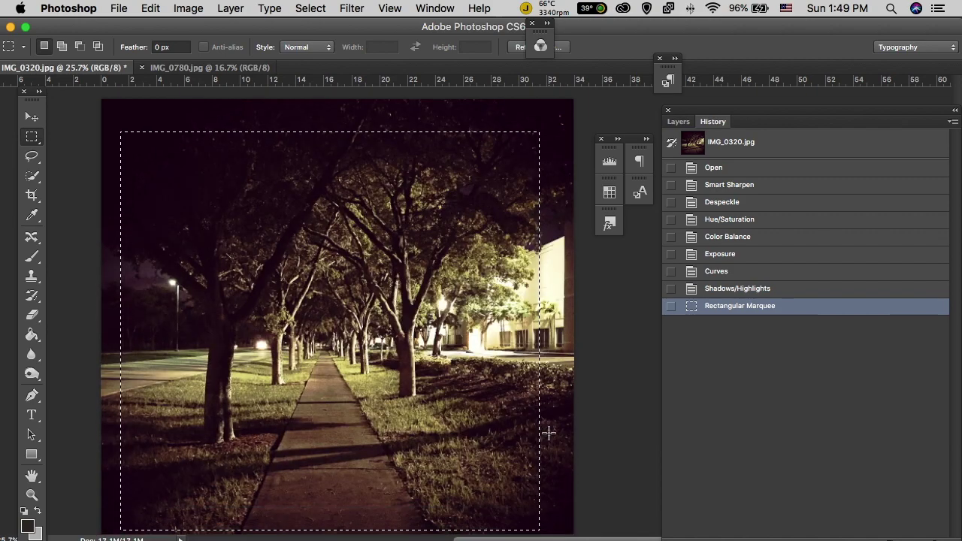
pyautogui.click(151, 9)
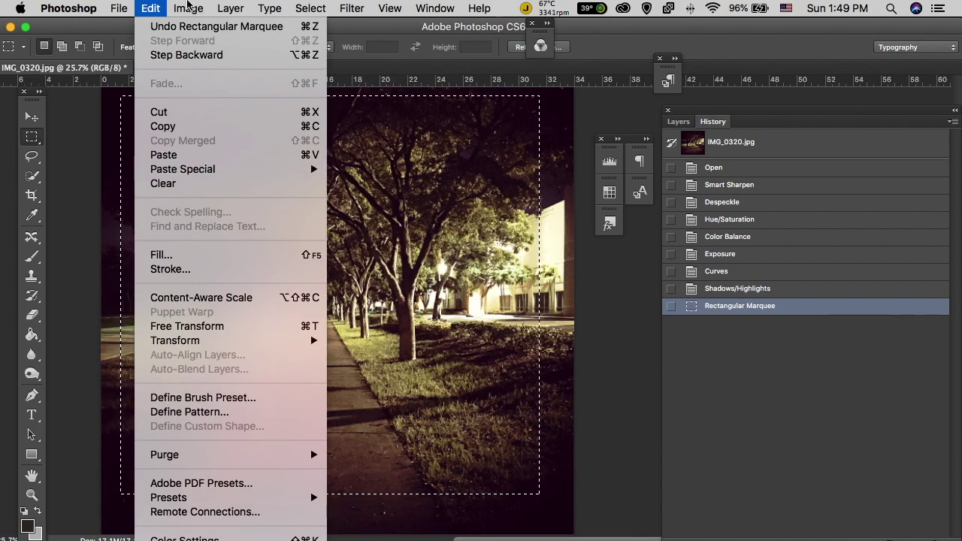
pyautogui.moveTo(191, 8)
pyautogui.click(208, 183)
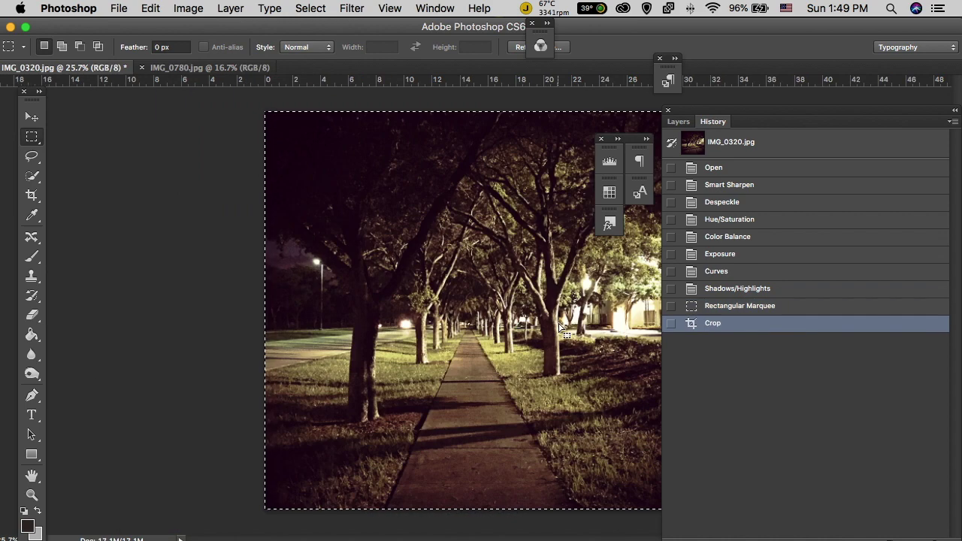
pyautogui.click(442, 270)
# Step: Bring the whole cropped photo into view and show the original IMG_0320.jpg snapshot for comparison
pyautogui.moveTo(479, 24); pyautogui.dragTo(368, 18)
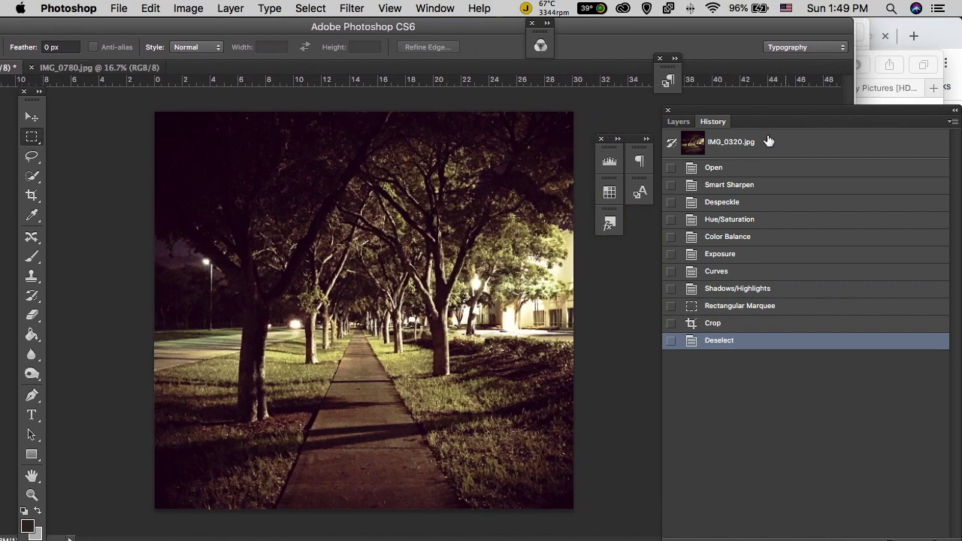
pyautogui.click(752, 145)
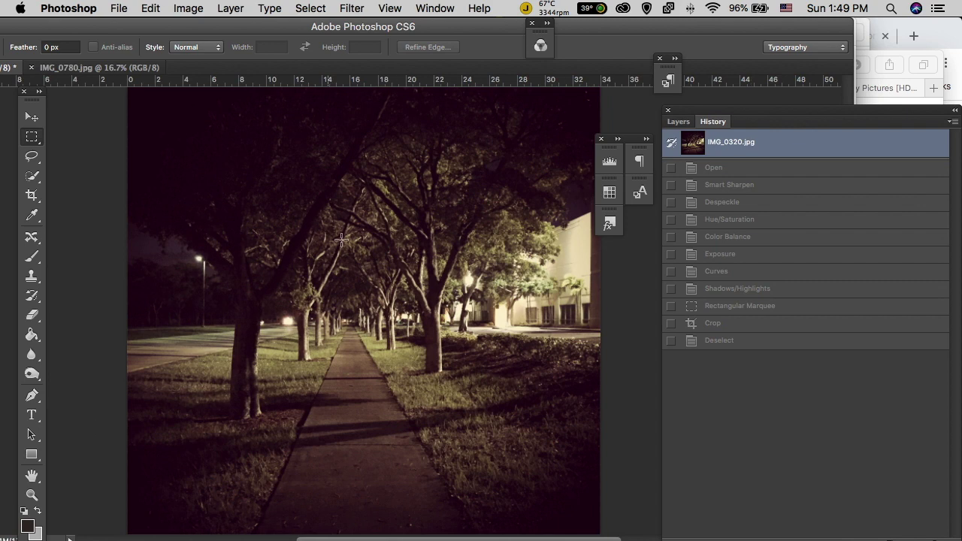
# Step: Compare the edited night street photo with its original IMG_0320.jpg snapshot, ending on the final Deselect state
pyautogui.click(720, 340)
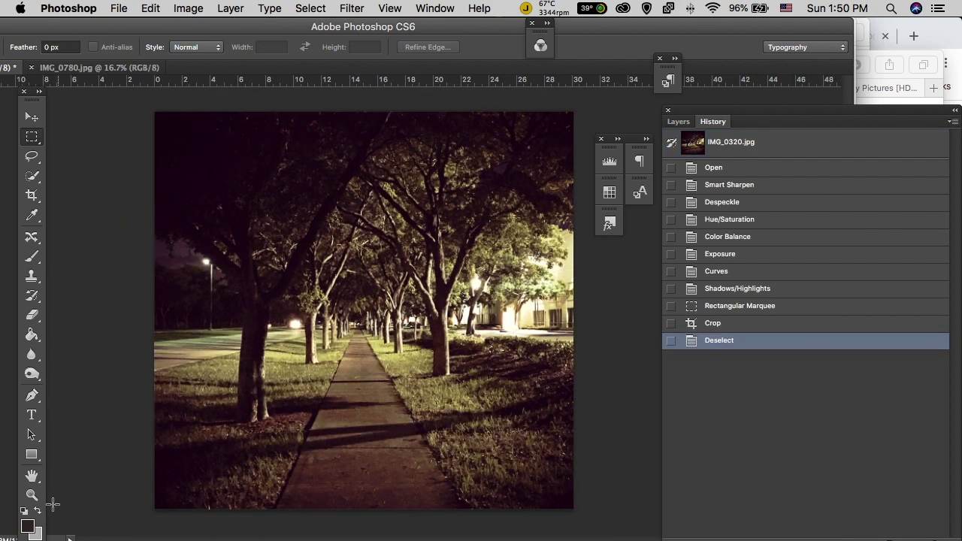
pyautogui.click(32, 496)
pyautogui.keyDown('alt'); pyautogui.click(523, 340); pyautogui.keyUp('alt')
pyautogui.keyDown('alt'); pyautogui.click(524, 339); pyautogui.keyUp('alt')
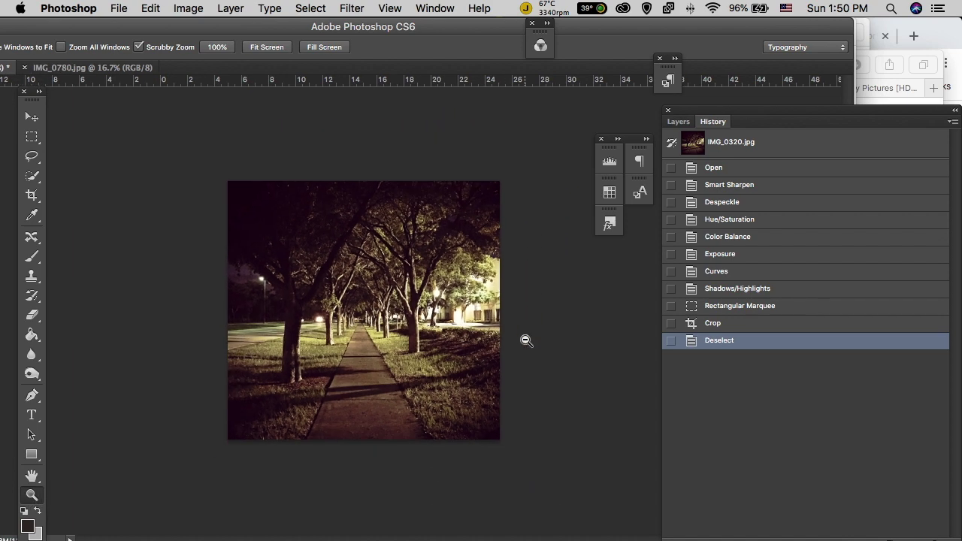
pyautogui.click(741, 154)
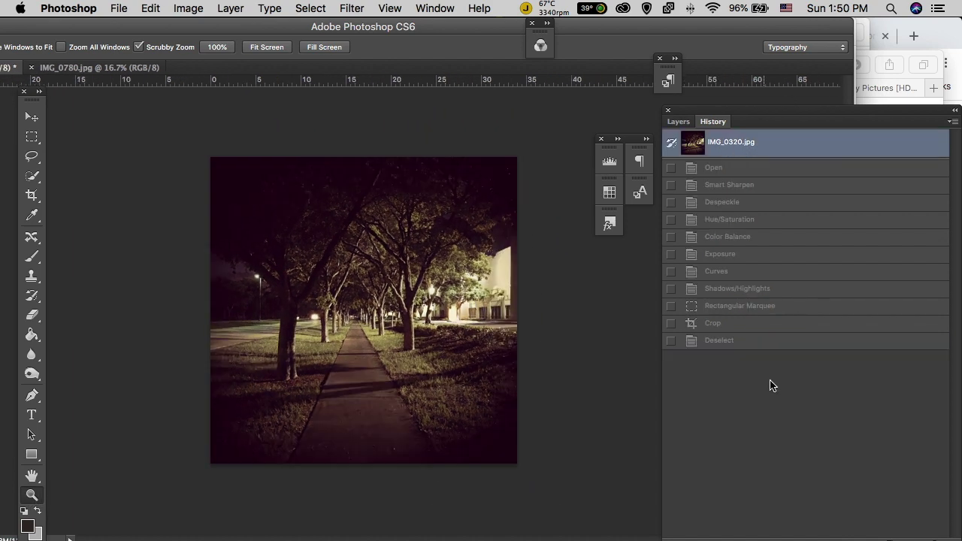
pyautogui.click(737, 344)
pyautogui.click(721, 154)
pyautogui.click(755, 342)
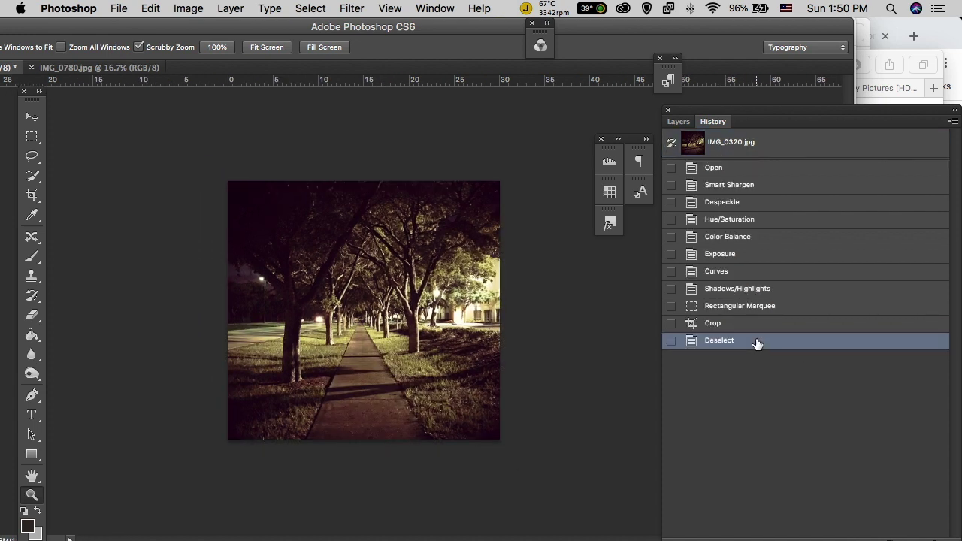
# Step: Switch to IMG_0780.jpg and apply an Exposure adjustment with exposure -0.44, offset -0.0041 and gamma correction 0.92
pyautogui.click(107, 69)
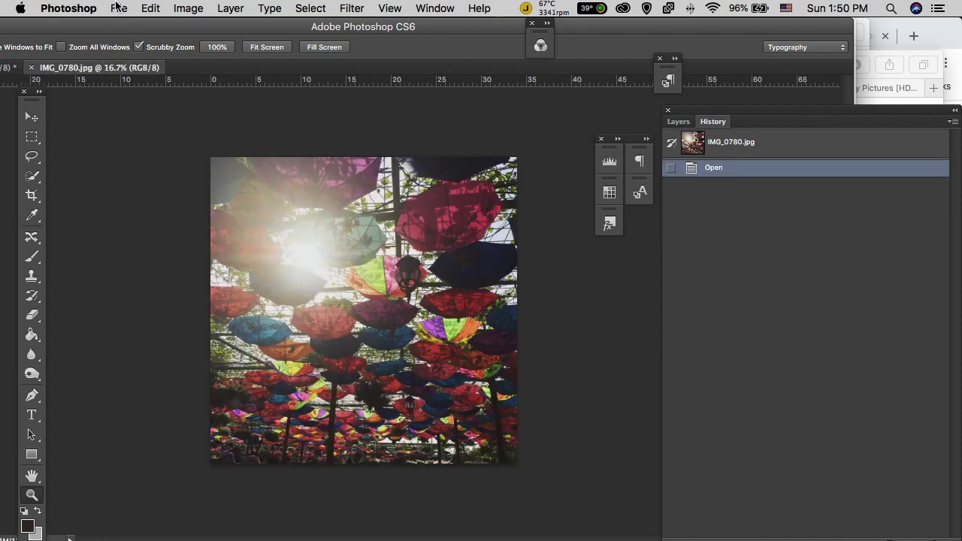
pyautogui.click(152, 7)
pyautogui.moveTo(181, 8)
pyautogui.moveTo(204, 58)
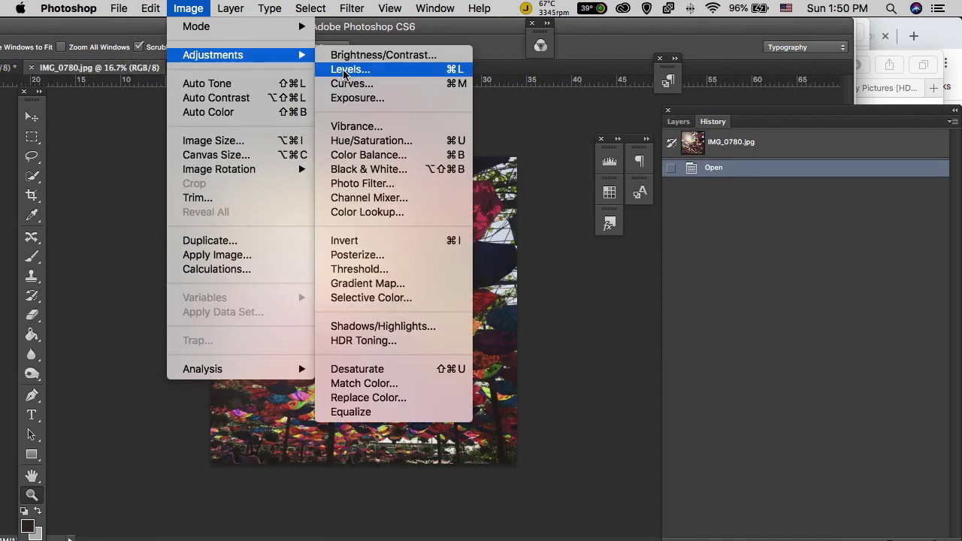
pyautogui.click(348, 101)
pyautogui.moveTo(644, 270); pyautogui.dragTo(639, 271)
pyautogui.moveTo(644, 351)
pyautogui.mouseDown()
pyautogui.moveTo(654, 353)
pyautogui.moveTo(627, 356)
pyautogui.moveTo(650, 357)
pyautogui.mouseUp()
pyautogui.moveTo(643, 312); pyautogui.dragTo(644, 316)
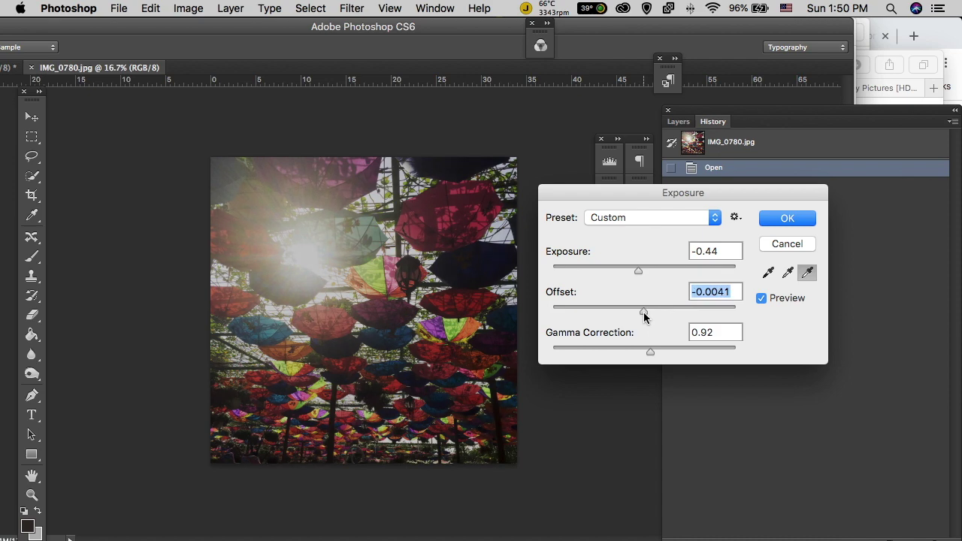
pyautogui.click(787, 218)
# Step: Apply Brightness/Contrast to the umbrella photo with brightness slightly above 38 and a modest contrast increase
pyautogui.click(188, 8)
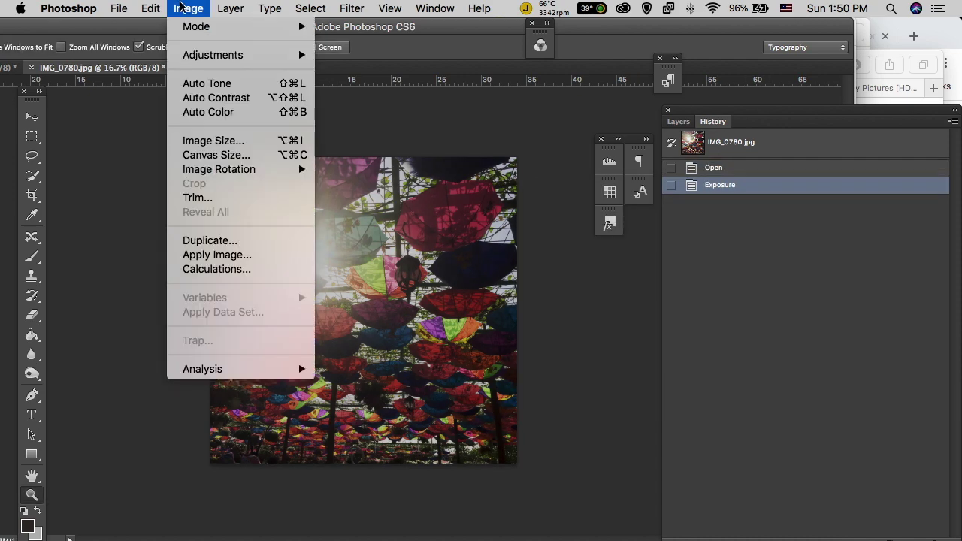
pyautogui.moveTo(193, 58)
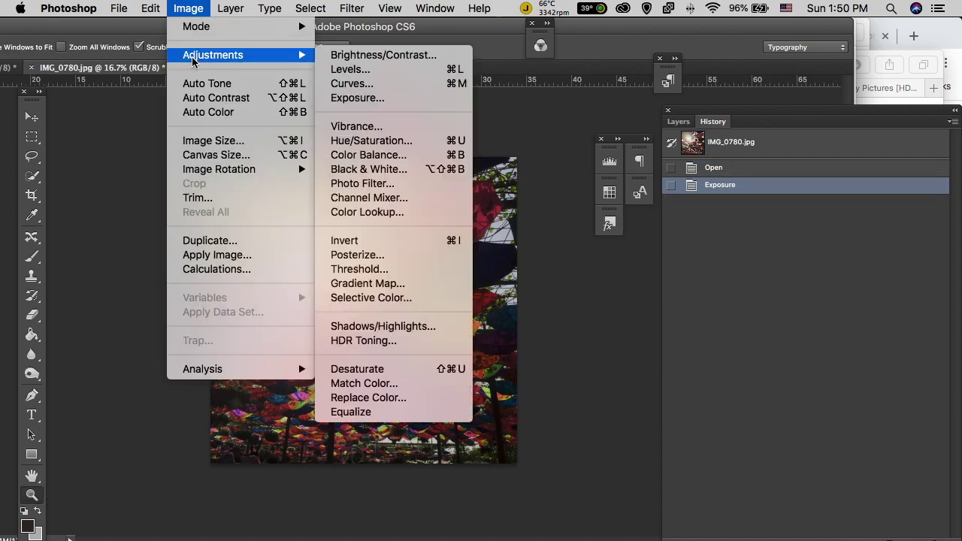
pyautogui.click(387, 58)
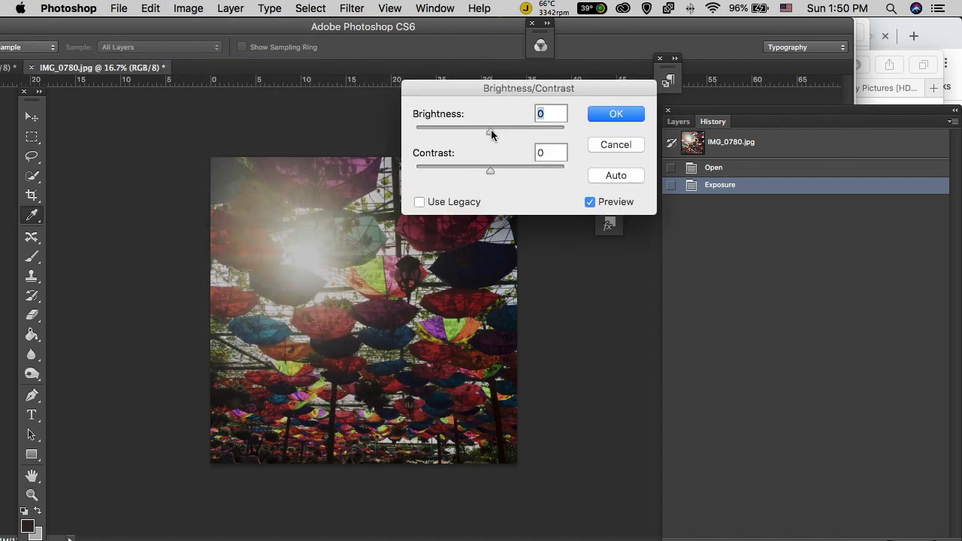
pyautogui.moveTo(497, 133); pyautogui.dragTo(503, 134)
pyautogui.moveTo(502, 137); pyautogui.dragTo(509, 136)
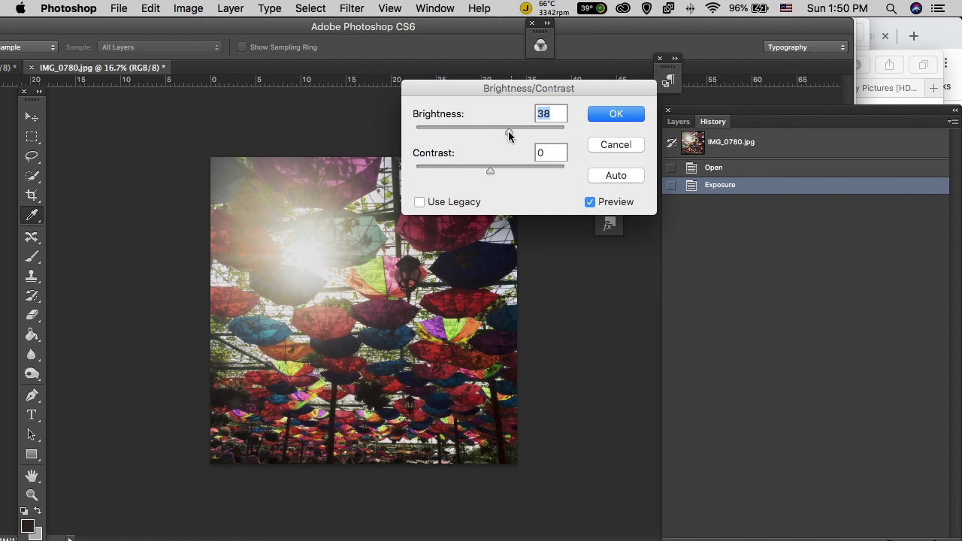
pyautogui.moveTo(489, 175); pyautogui.dragTo(500, 177)
pyautogui.moveTo(510, 132); pyautogui.dragTo(512, 138)
pyautogui.click(615, 114)
# Step: Apply Hue/Saturation to the whole umbrella photo with a slight increase in master saturation
pyautogui.click(188, 9)
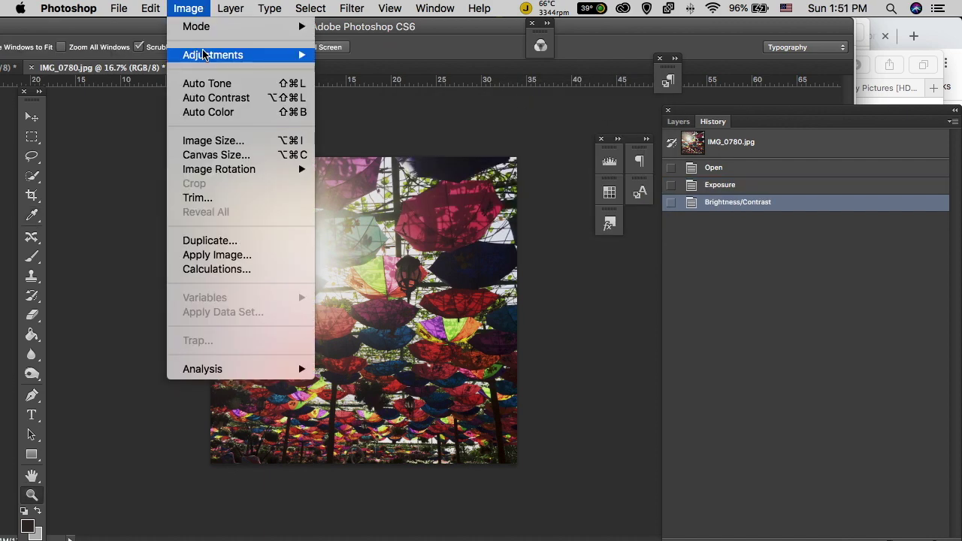
pyautogui.moveTo(206, 55)
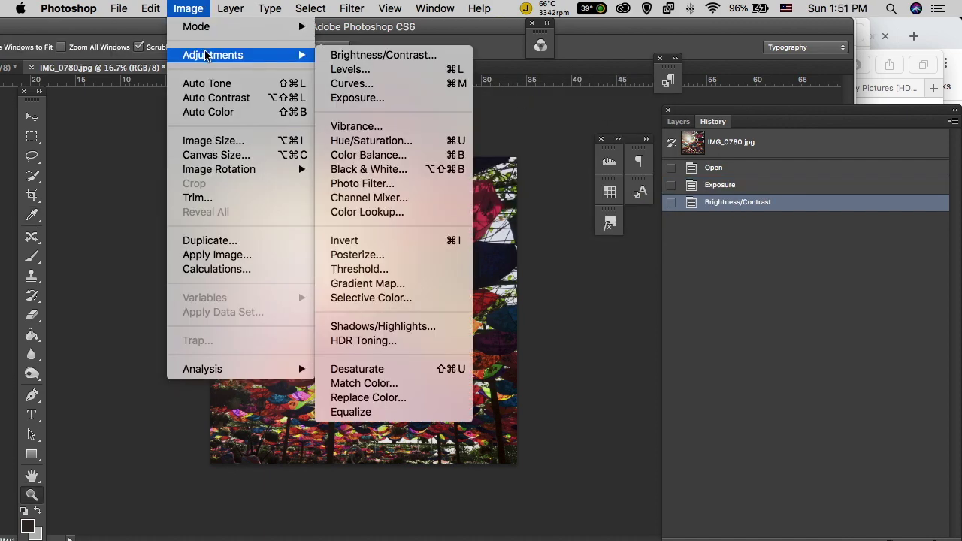
pyautogui.click(370, 140)
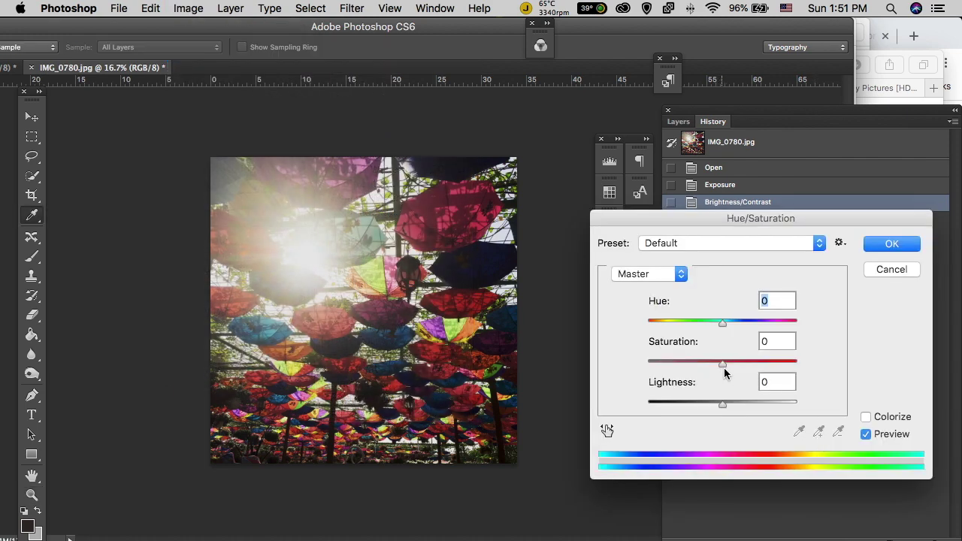
pyautogui.moveTo(723, 367)
pyautogui.mouseDown()
pyautogui.moveTo(735, 363)
pyautogui.moveTo(727, 367)
pyautogui.mouseUp()
pyautogui.click(894, 243)
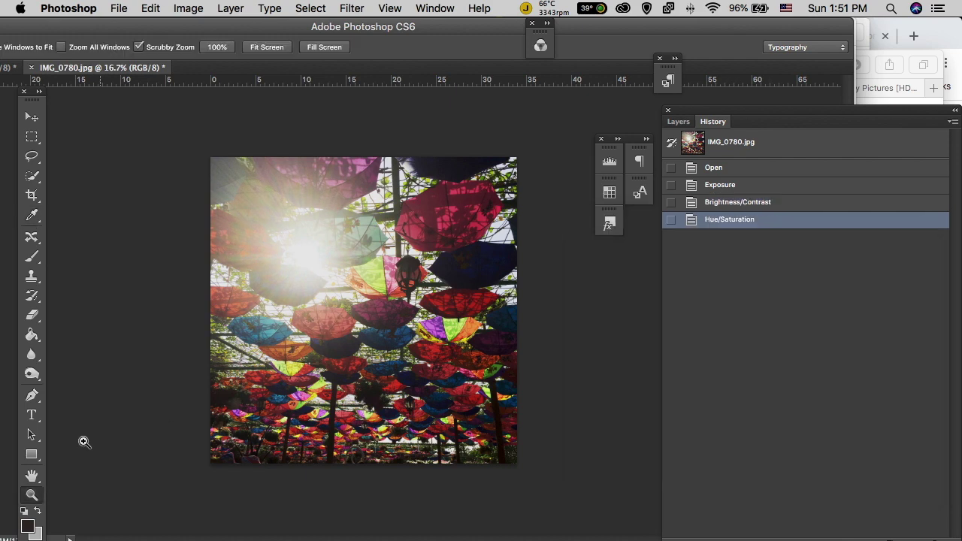
# Step: Apply Smart Sharpen to the umbrella photo with a reduced amount, a slightly larger radius and Gaussian Blur removal
pyautogui.moveTo(326, 313); pyautogui.dragTo(386, 337)
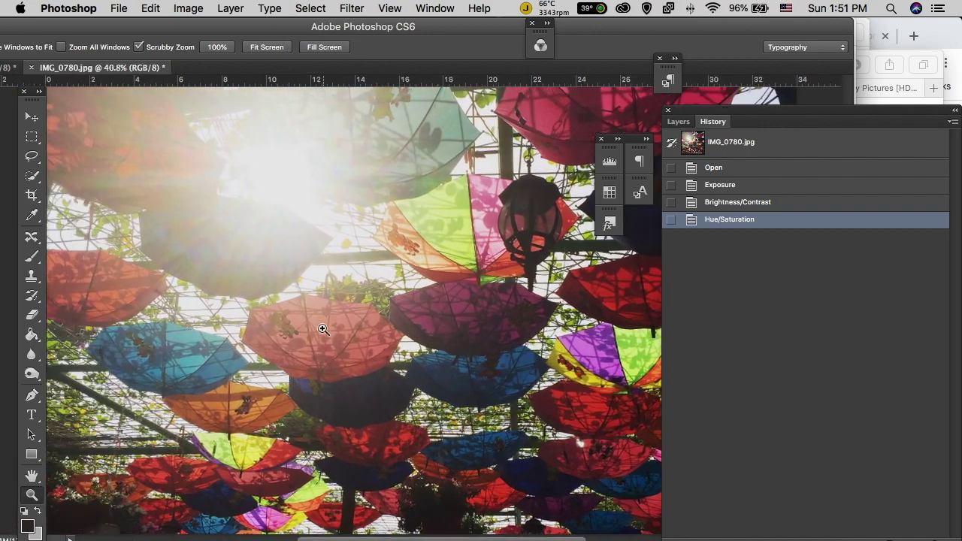
pyautogui.moveTo(532, 389); pyautogui.dragTo(510, 387)
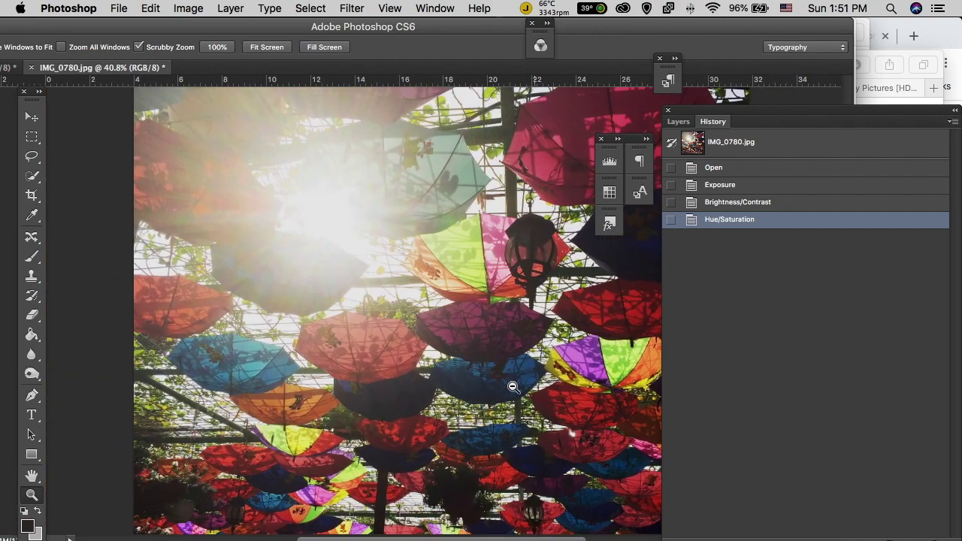
pyautogui.moveTo(519, 192); pyautogui.dragTo(559, 203)
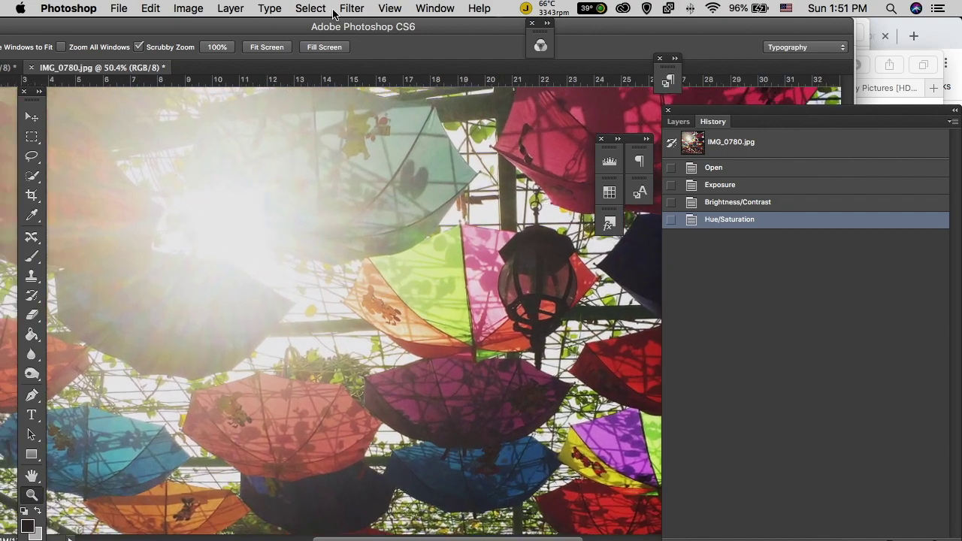
pyautogui.click(352, 8)
pyautogui.moveTo(440, 258)
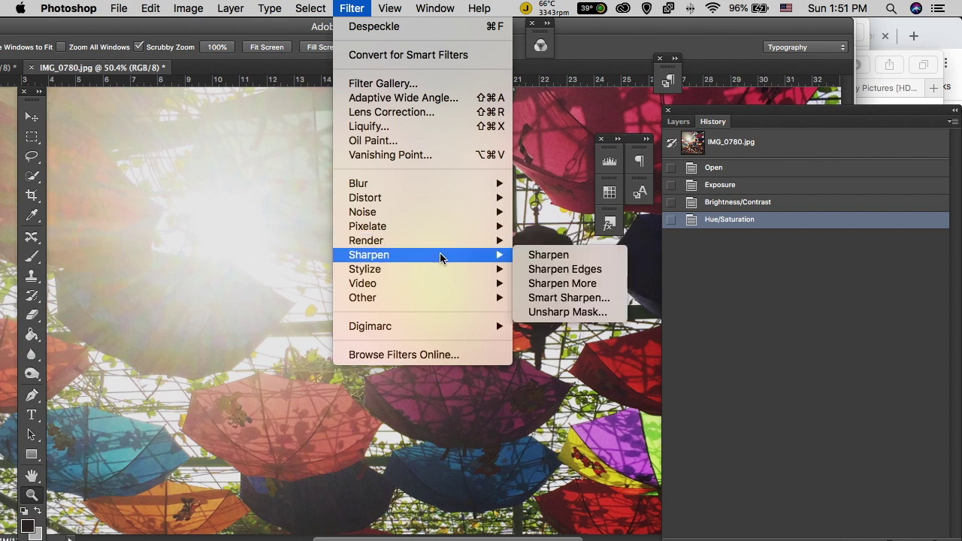
pyautogui.click(562, 299)
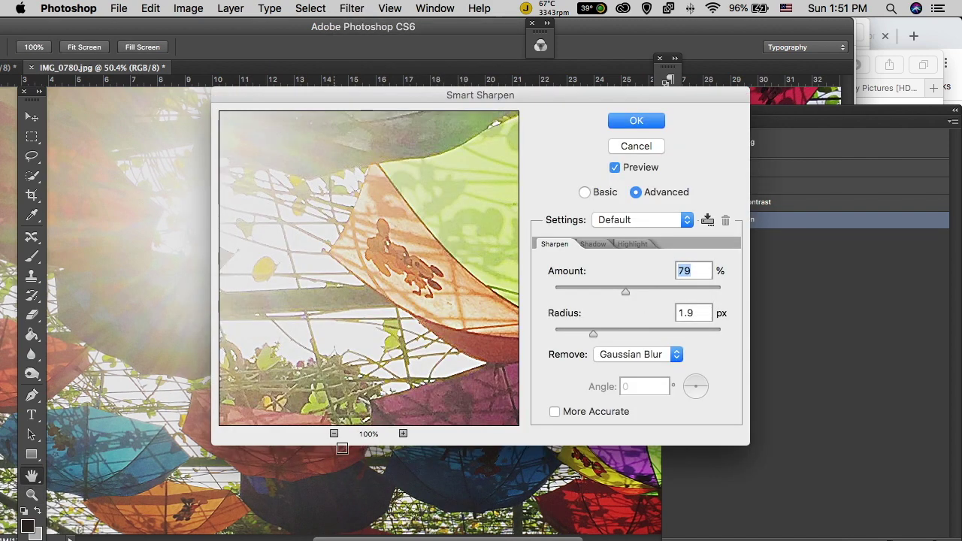
pyautogui.moveTo(623, 291); pyautogui.dragTo(600, 291)
pyautogui.moveTo(592, 333)
pyautogui.mouseDown()
pyautogui.moveTo(575, 338)
pyautogui.moveTo(613, 339)
pyautogui.moveTo(595, 337)
pyautogui.mouseUp()
pyautogui.click(605, 293)
pyautogui.click(636, 121)
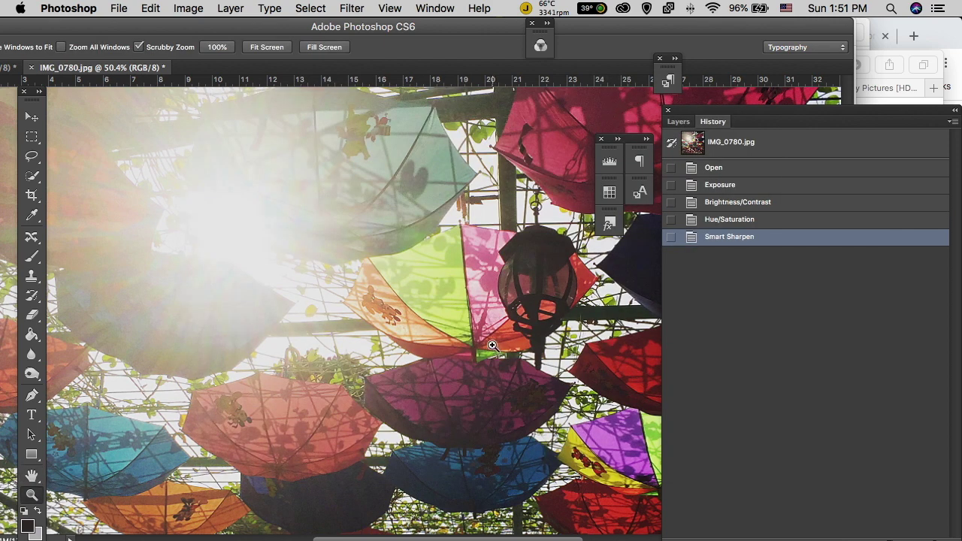
# Step: Check the sharpened umbrellas up close for noise and apply the Despeckle filter
pyautogui.keyDown('alt'); pyautogui.click(452, 320); pyautogui.keyUp('alt')
pyautogui.keyDown('alt'); pyautogui.click(452, 321); pyautogui.keyUp('alt')
pyautogui.moveTo(482, 183); pyautogui.dragTo(536, 211)
pyautogui.click(308, 8)
pyautogui.moveTo(351, 9)
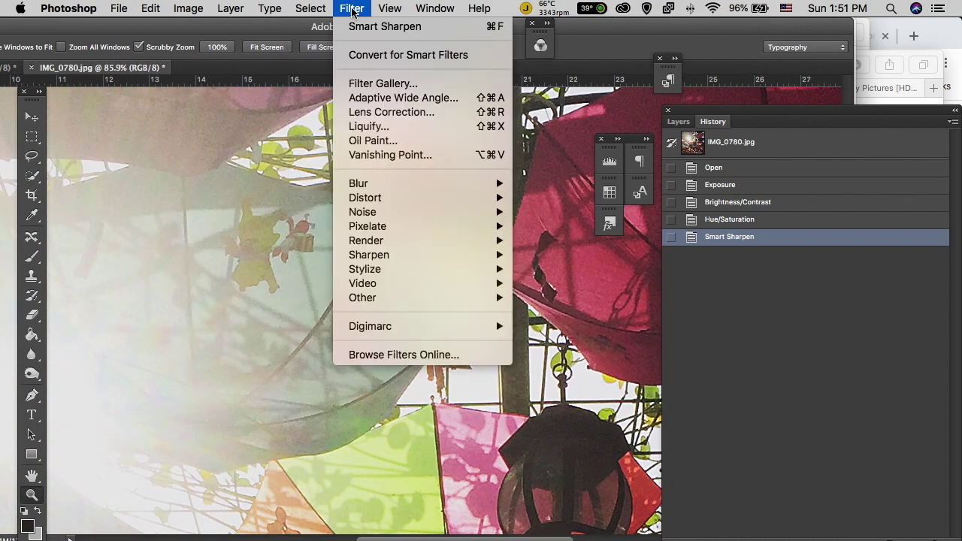
pyautogui.moveTo(447, 214)
pyautogui.click(556, 227)
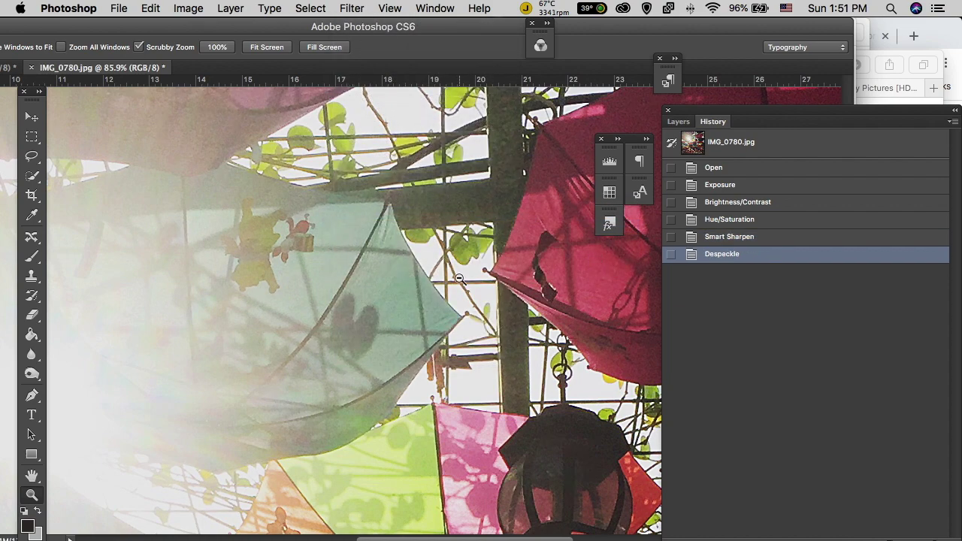
# Step: Bring the whole umbrella photo into view and compare its original IMG_0780.jpg snapshot with the final Despeckle state
pyautogui.keyDown('alt'); pyautogui.click(459, 278); pyautogui.keyUp('alt')
pyautogui.keyDown('alt'); pyautogui.click(459, 279); pyautogui.keyUp('alt')
pyautogui.keyDown('alt'); pyautogui.click(459, 279); pyautogui.keyUp('alt')
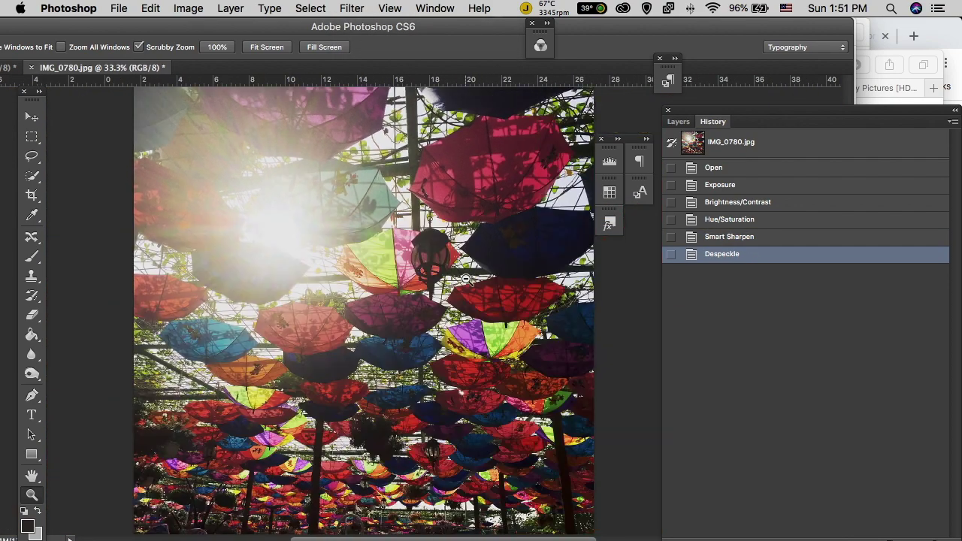
pyautogui.keyDown('alt'); pyautogui.click(503, 295); pyautogui.keyUp('alt')
pyautogui.moveTo(155, 103); pyautogui.dragTo(577, 522)
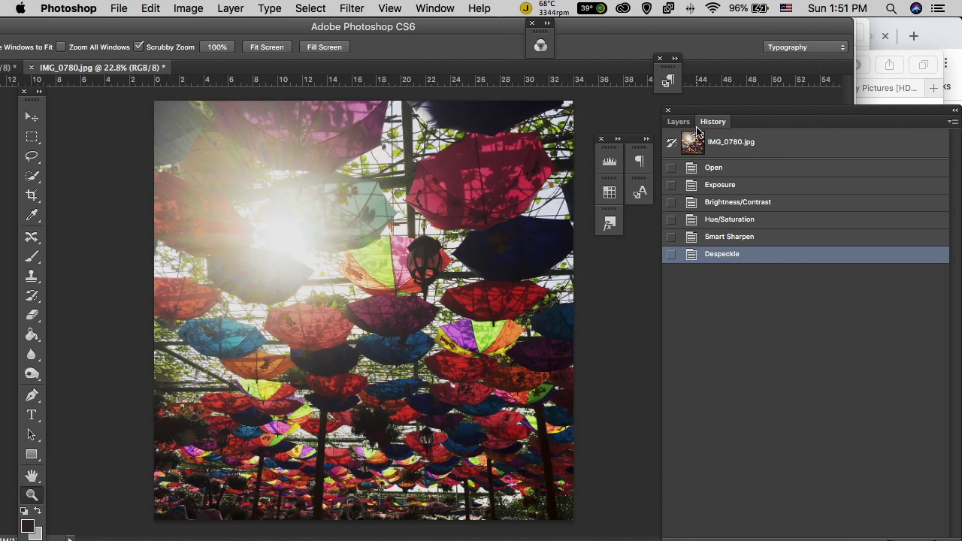
pyautogui.click(737, 144)
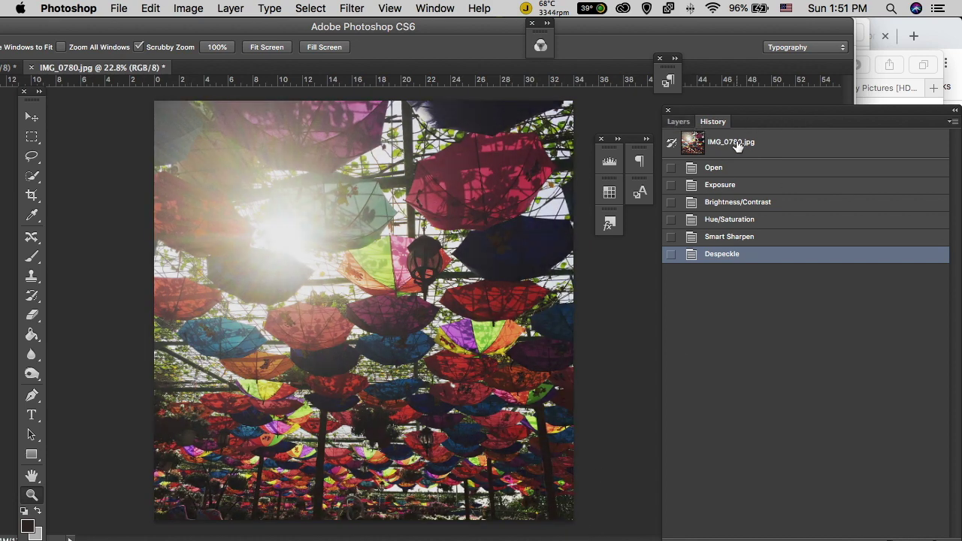
pyautogui.click(743, 255)
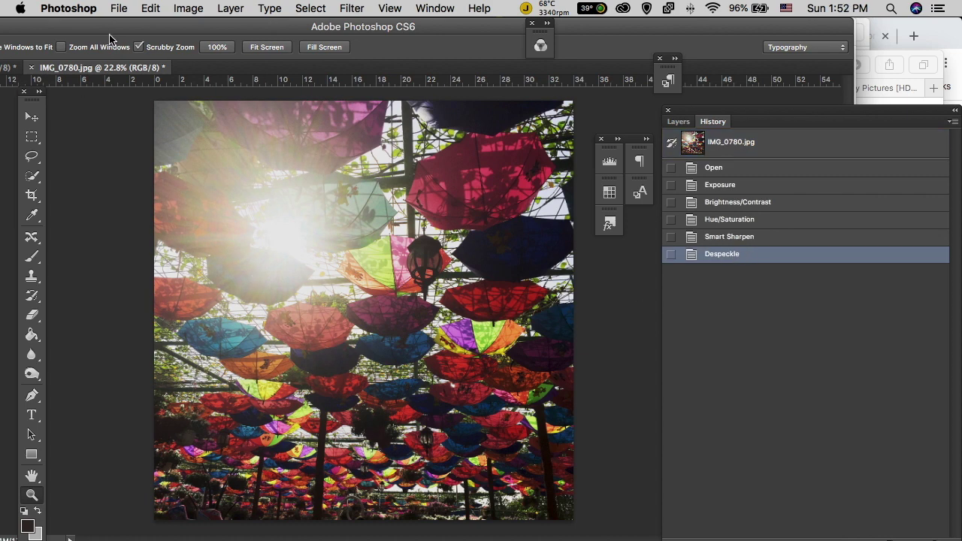
pyautogui.moveTo(109, 26); pyautogui.dragTo(114, 28)
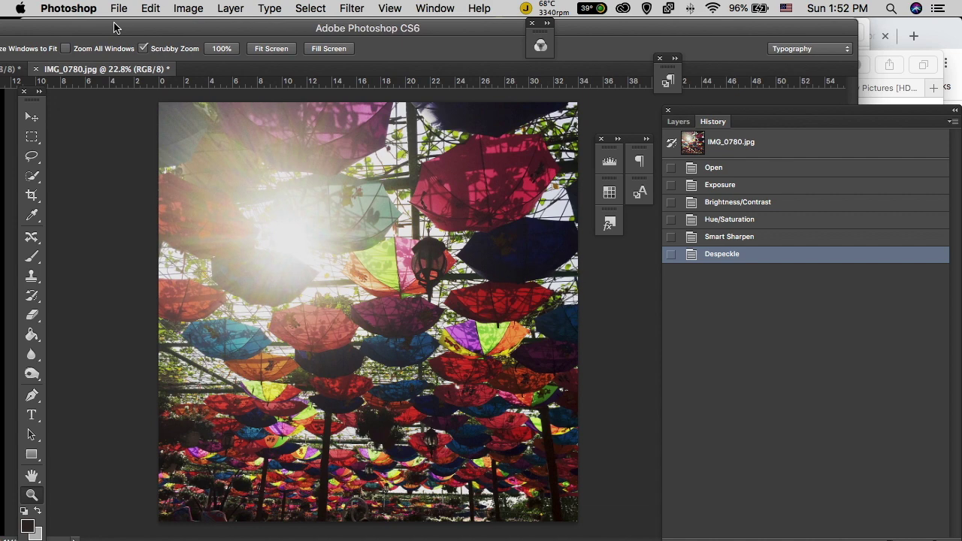